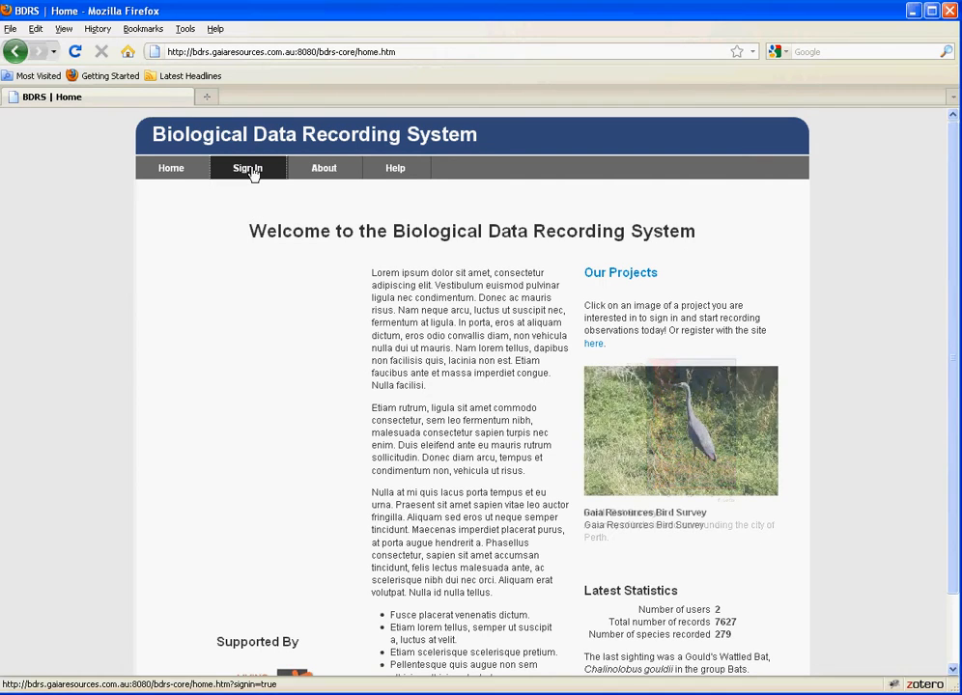
Sign in as administrator and start a new project from Admin > Project's listing
click(249, 170)
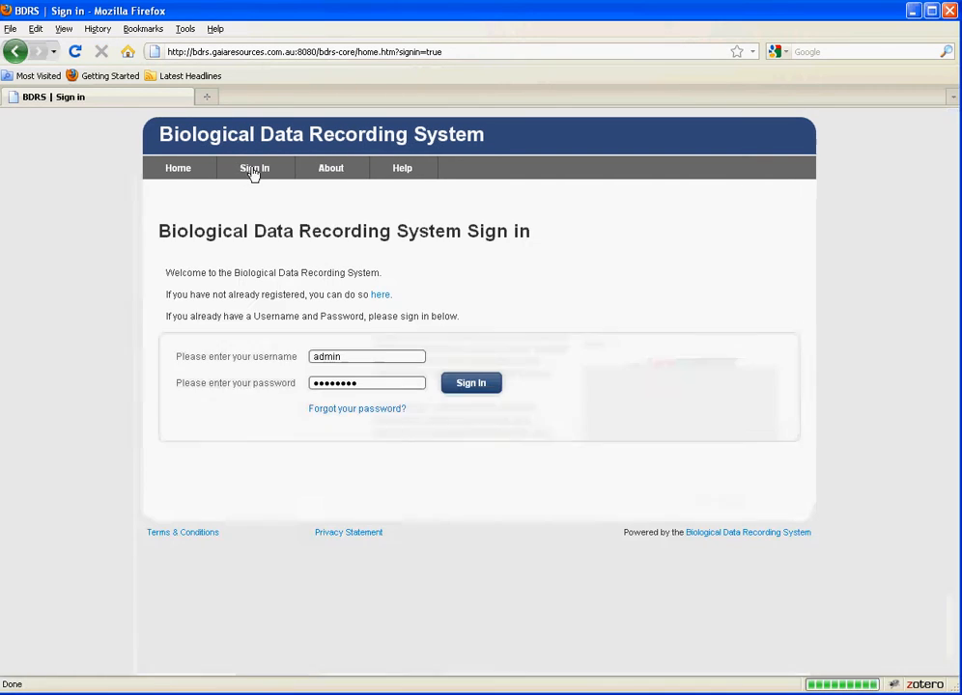
drag(345, 356, 240, 356)
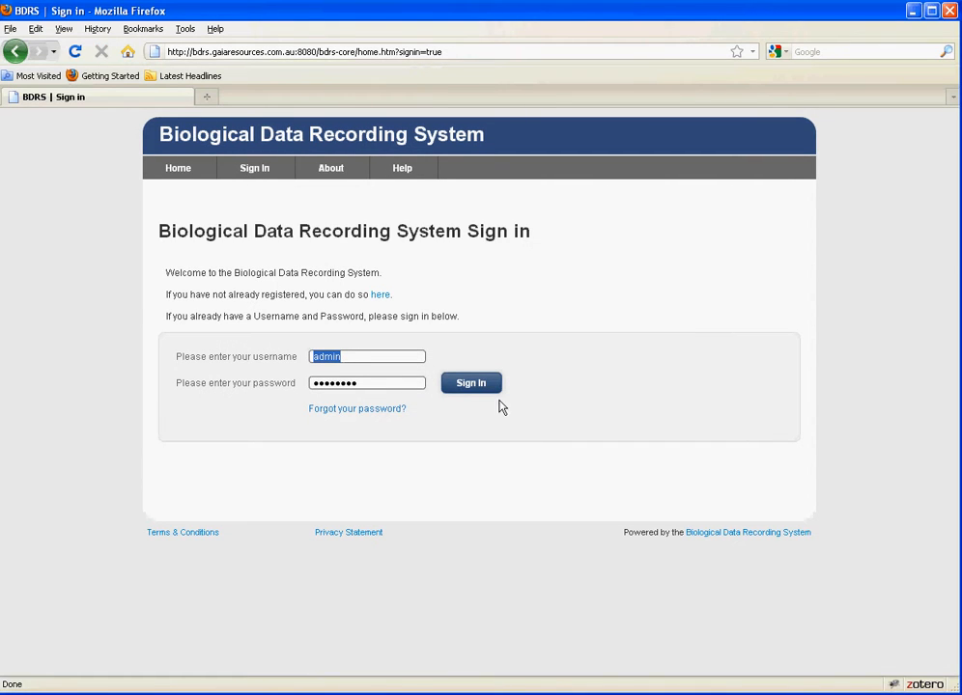
click(486, 393)
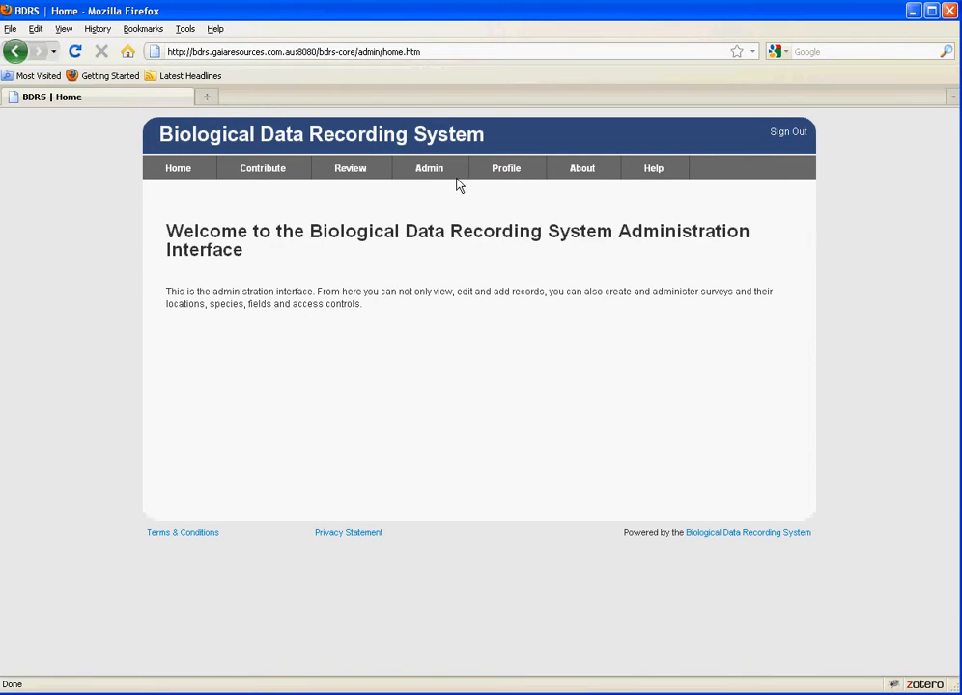
mouse_move(441, 177)
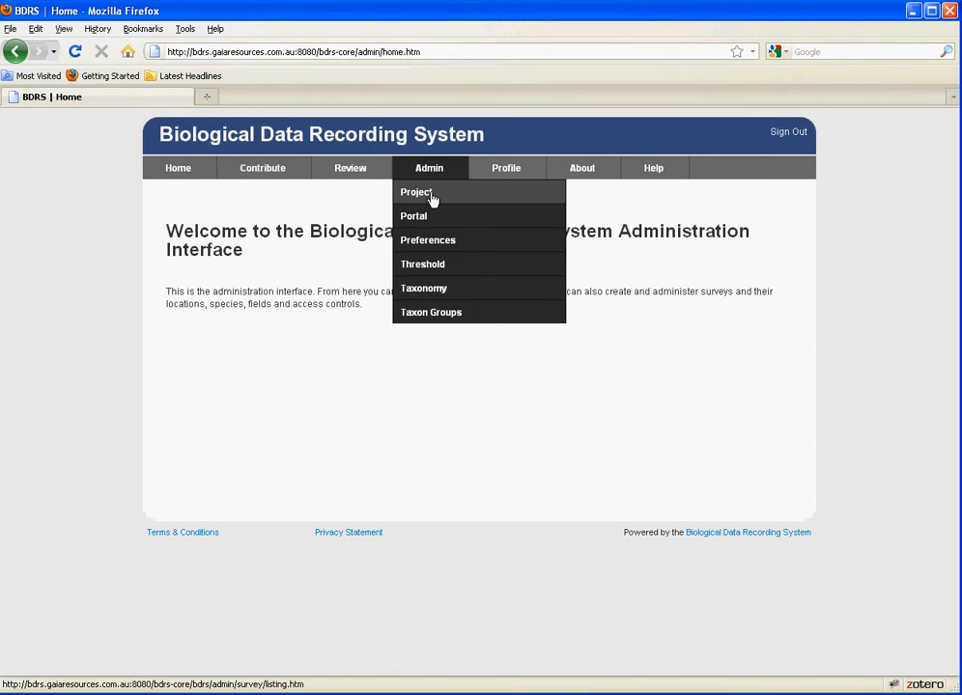
click(432, 196)
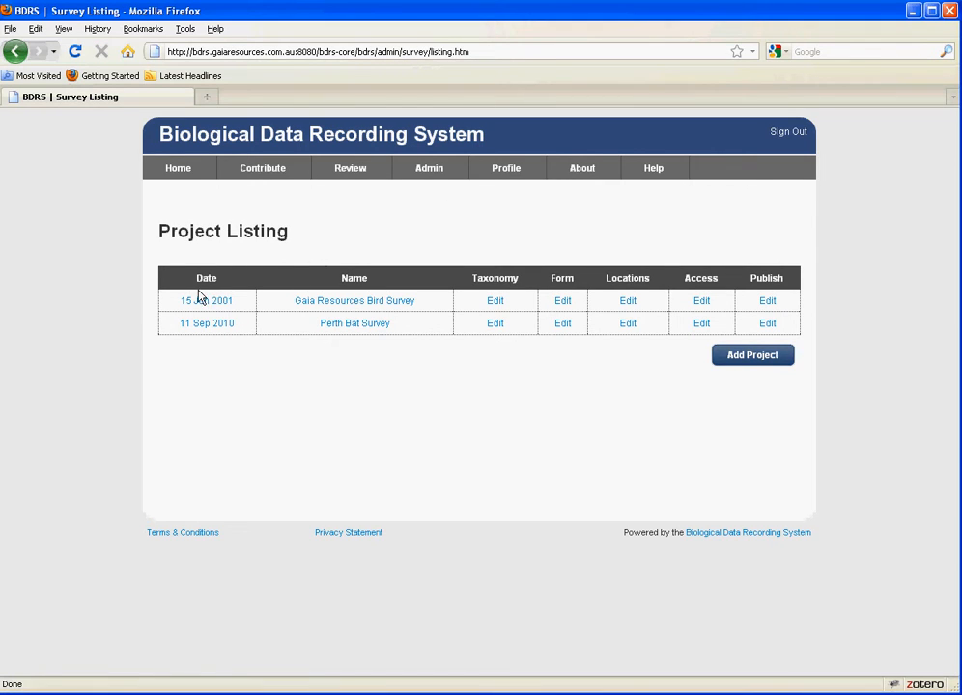
click(752, 355)
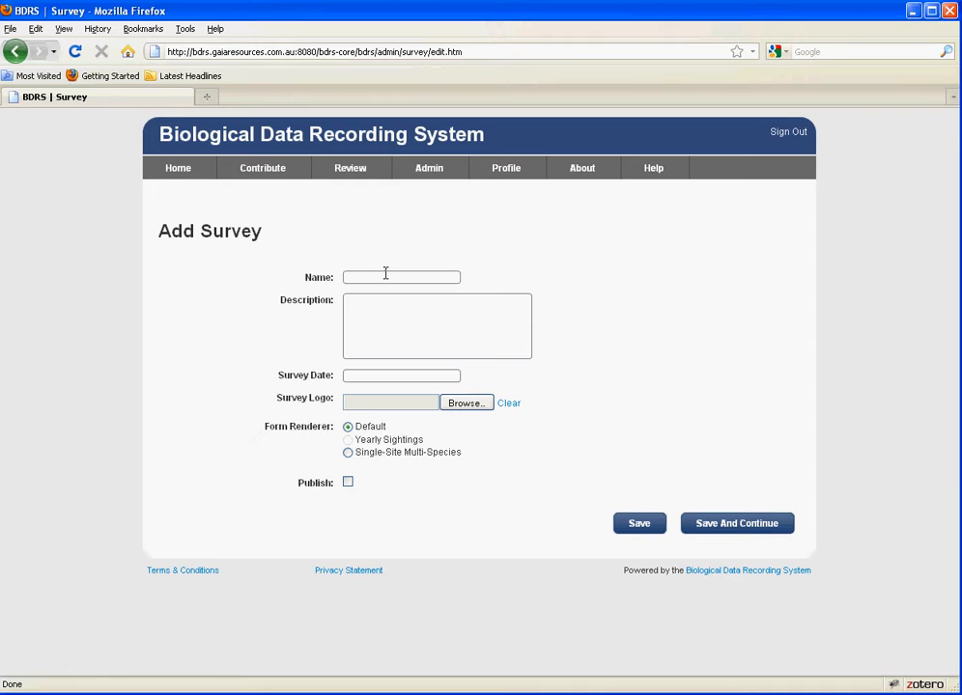
Name the project 'Test Survey', add a description and set the survey date to 15 Apr 2011
text(Test Survey)
key(Tab)
click(377, 377)
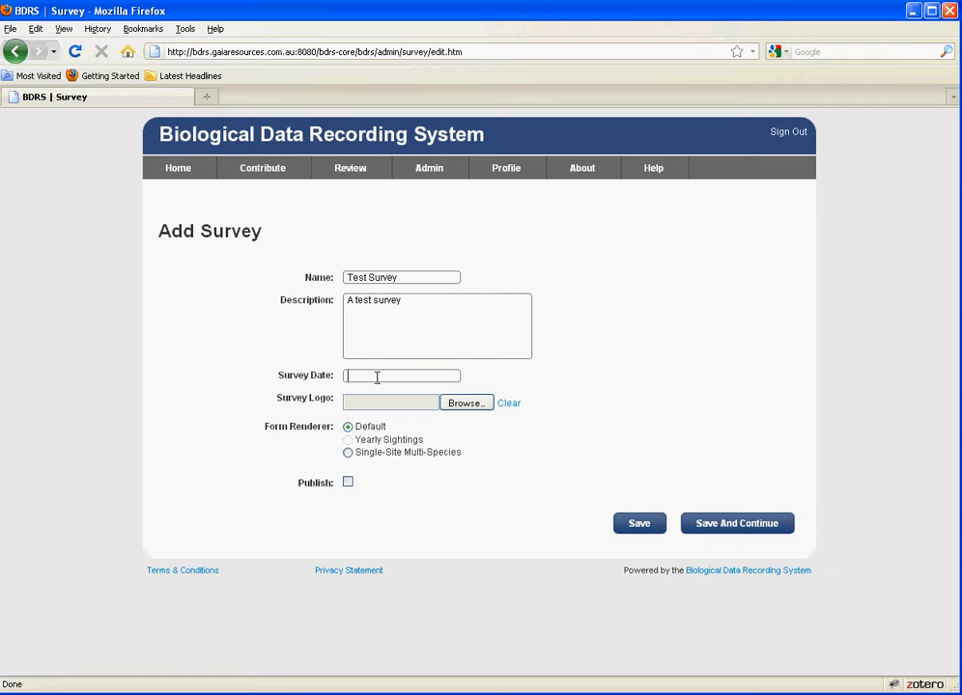
click(491, 482)
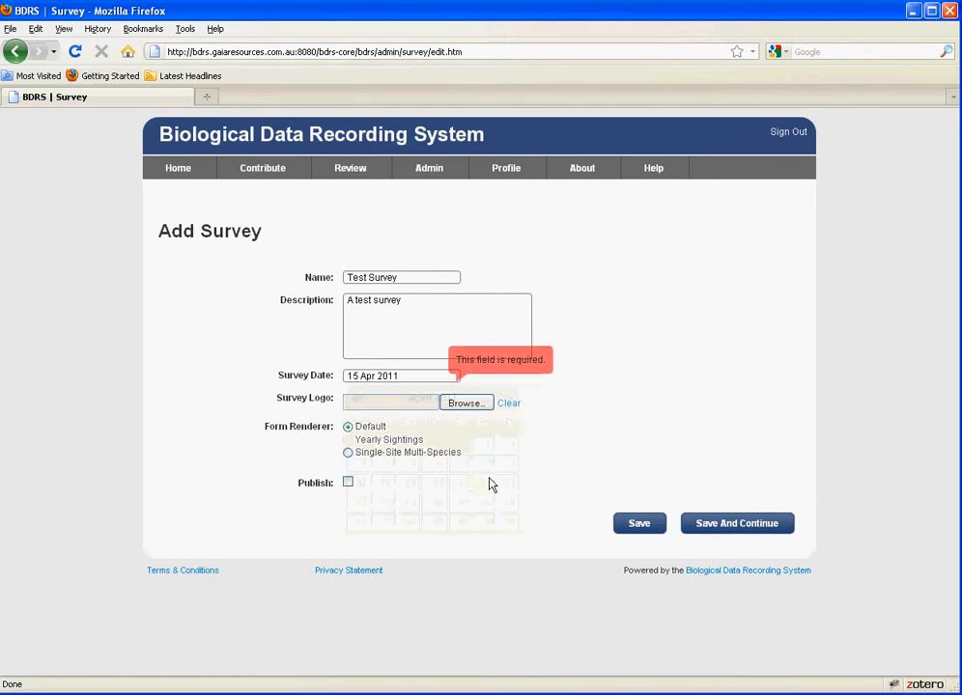
Use birdie.JPG as the logo, choose the Single-Site Multi-Species form, and save
click(415, 401)
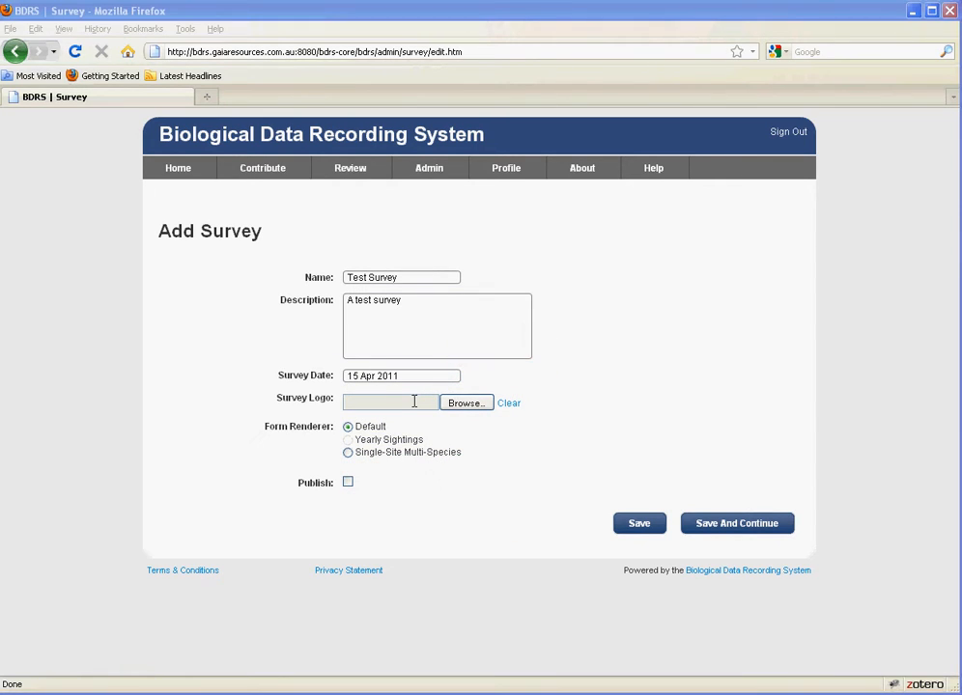
drag(612, 65, 455, 86)
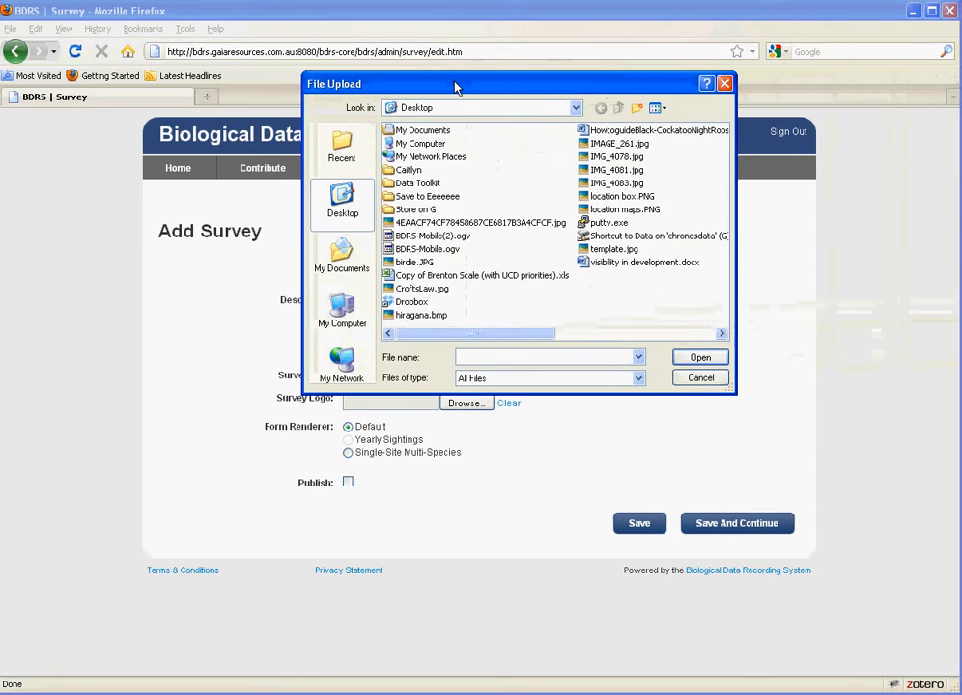
double_click(409, 262)
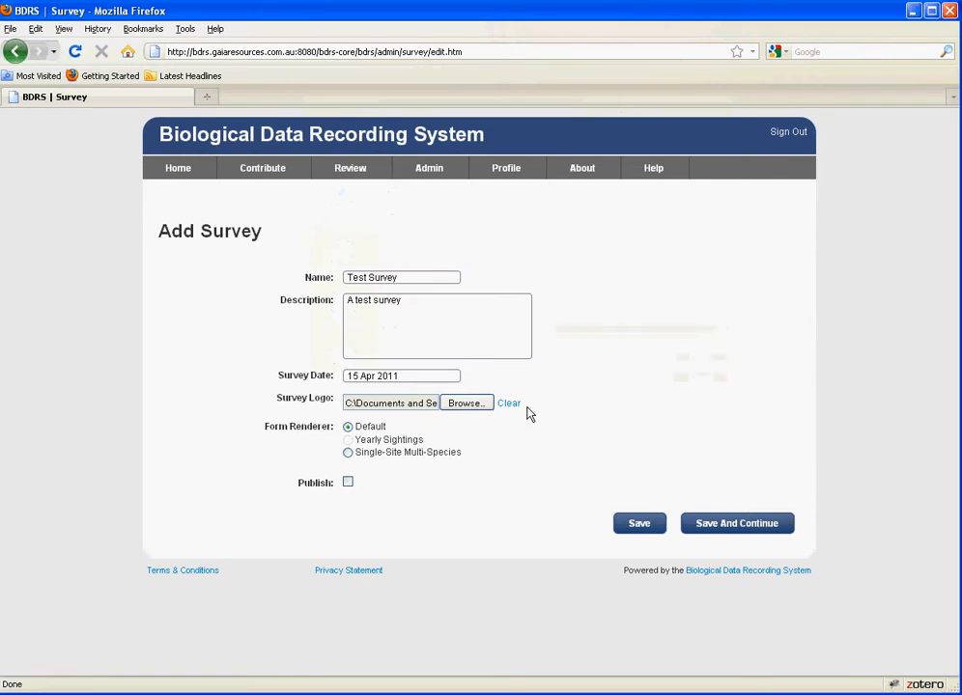
click(348, 452)
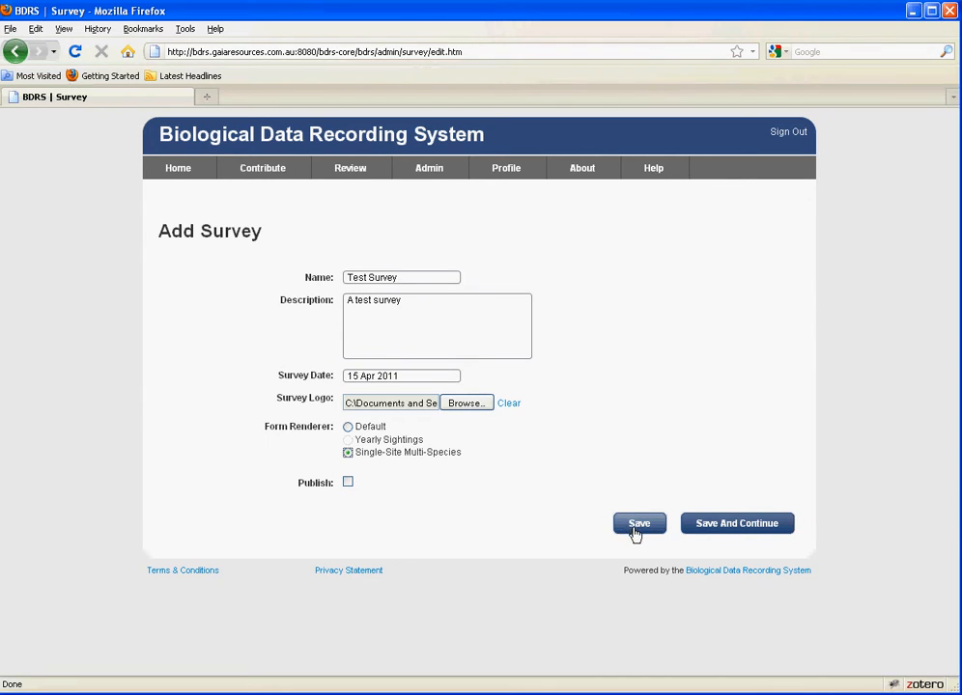
click(725, 526)
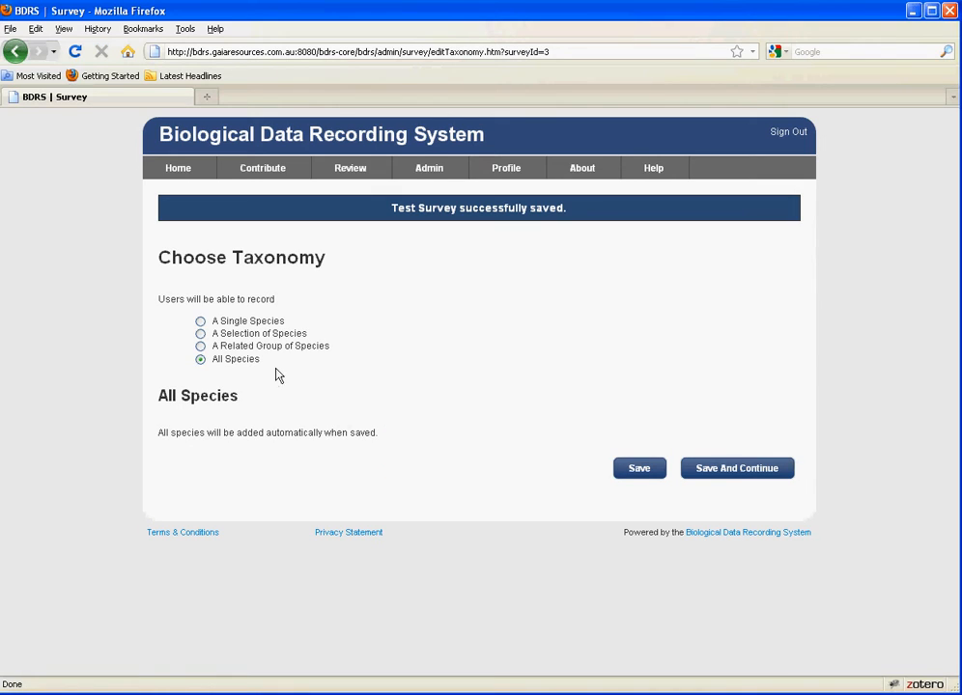
Try restricting recording to a single species, Anas gracilis (Grey Teal)
click(200, 321)
click(228, 435)
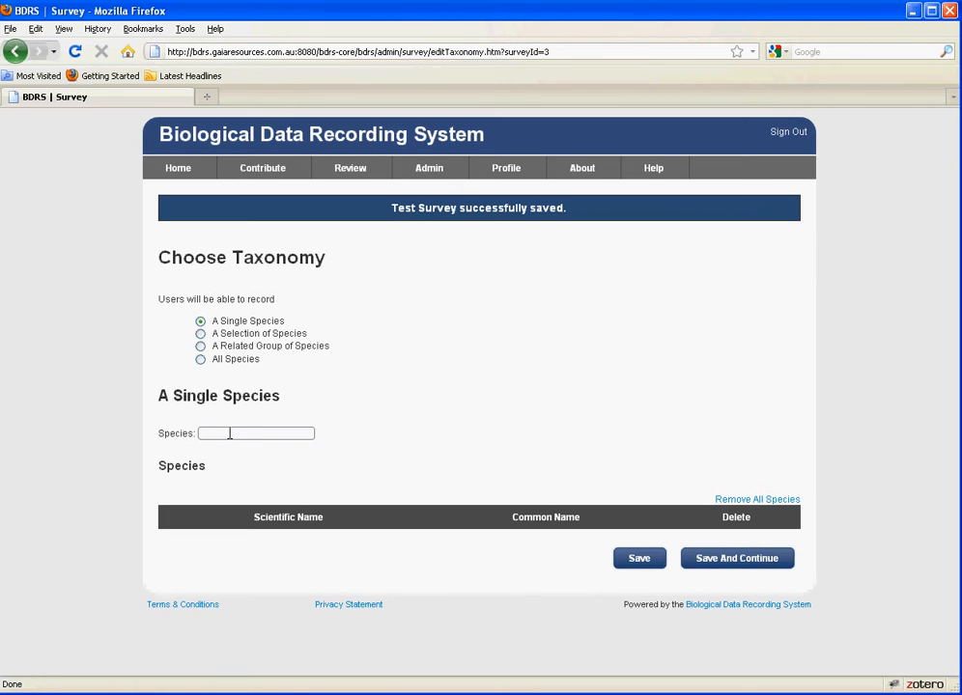
text(anas)
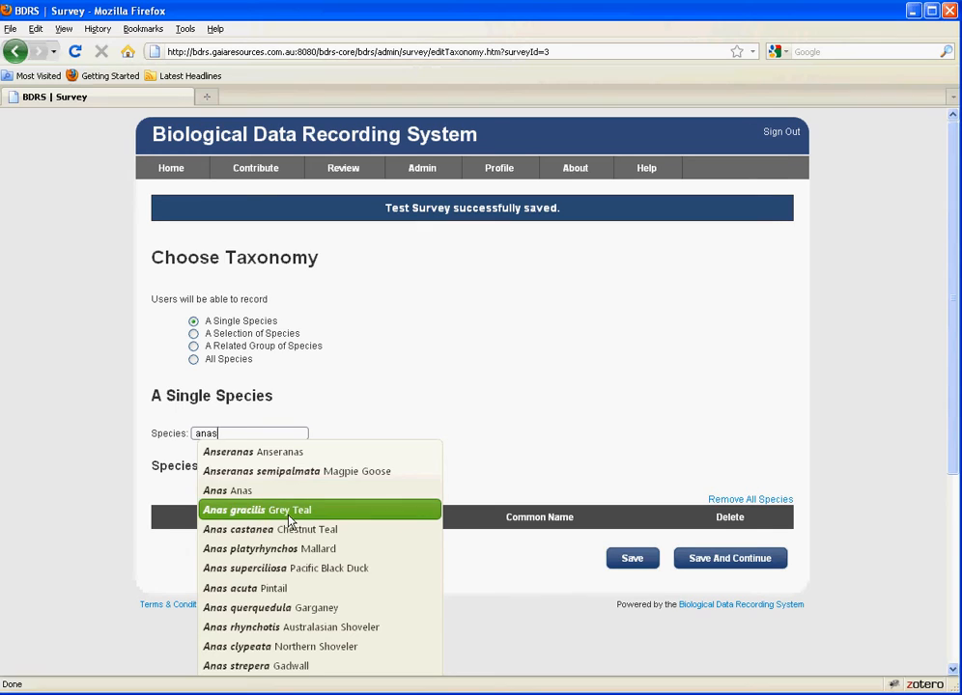
click(289, 512)
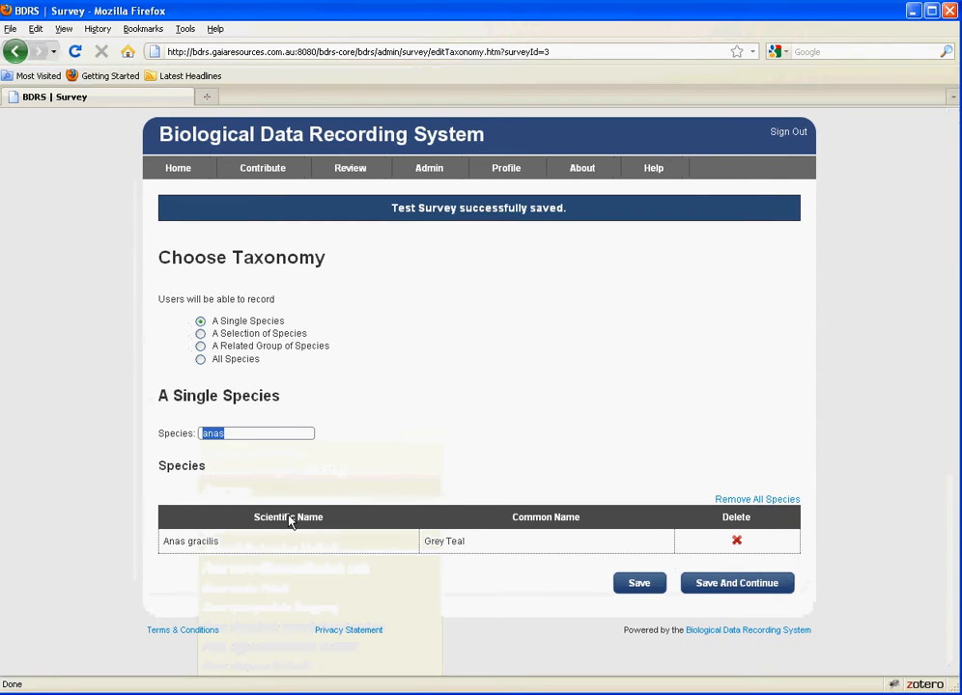
Try the related group 'aves', then allow All Species and save the taxonomy
click(200, 348)
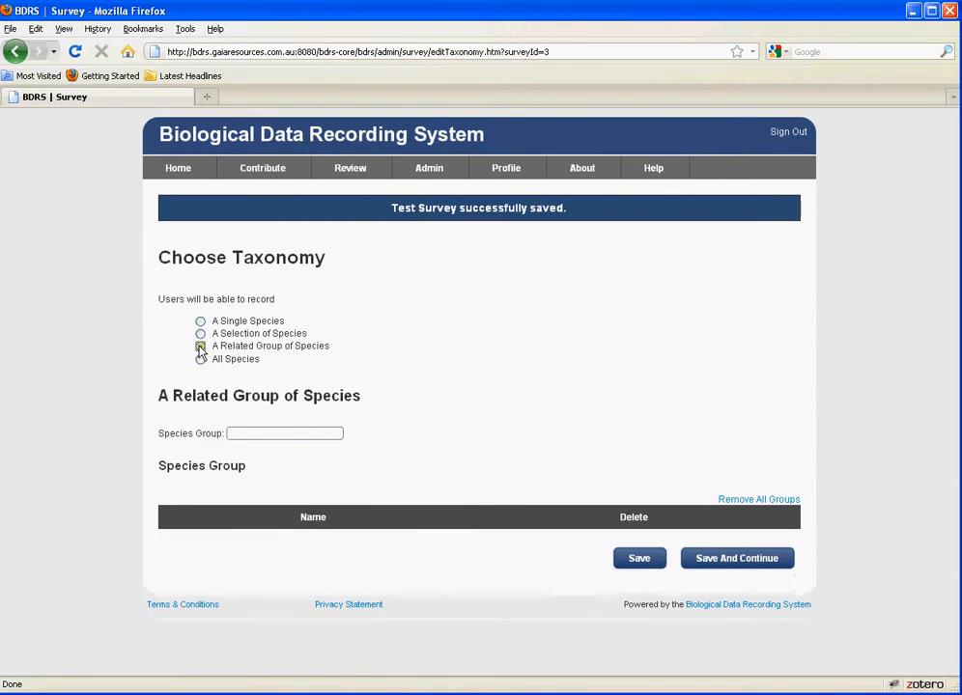
click(270, 436)
text(birds)
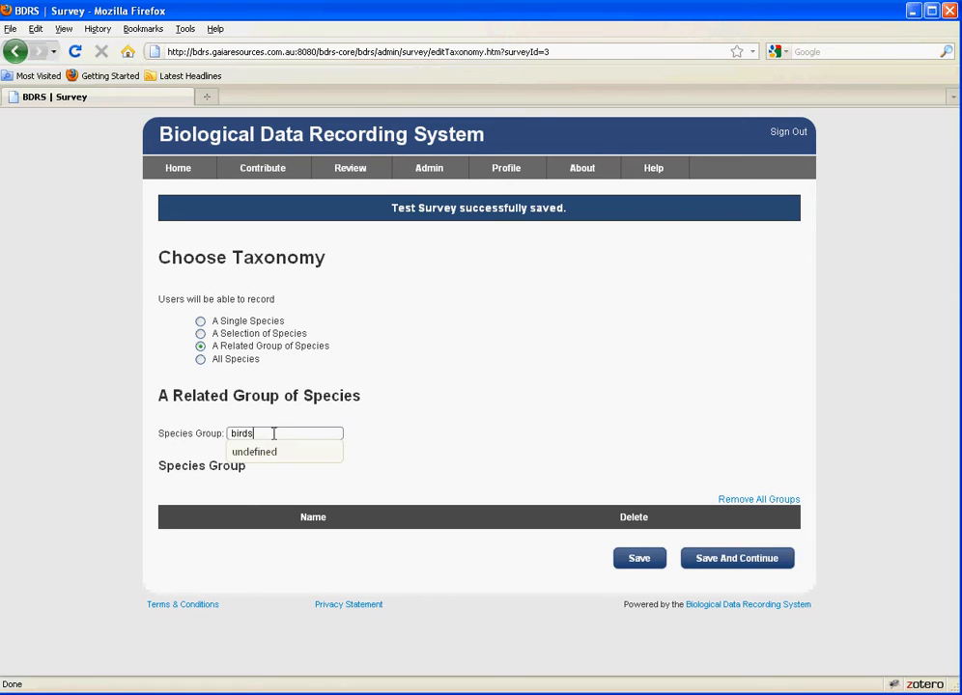
drag(270, 435, 176, 432)
text(aves)
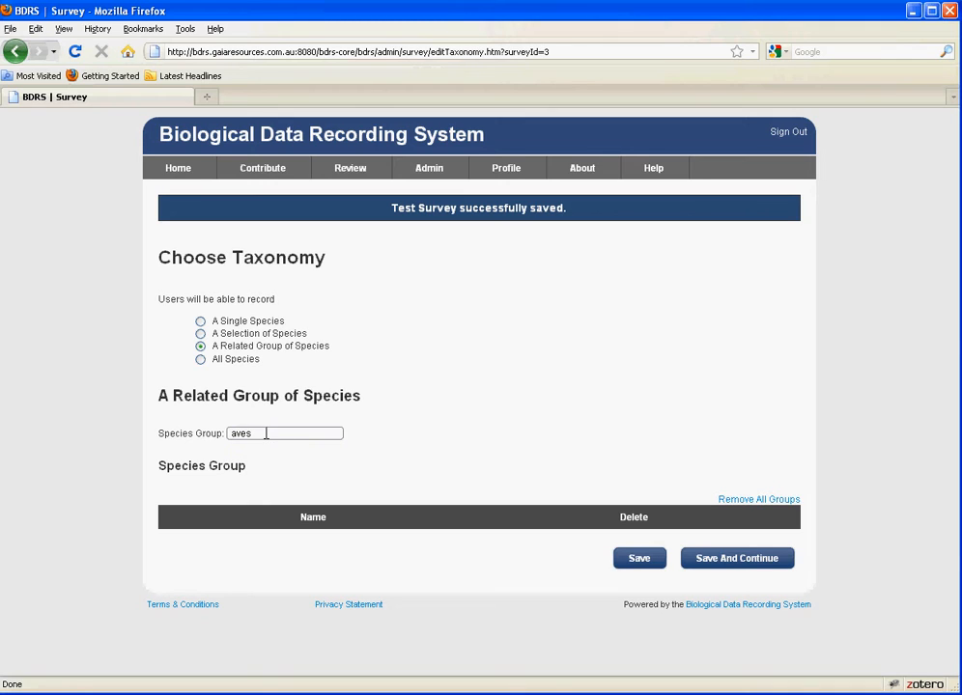
click(199, 359)
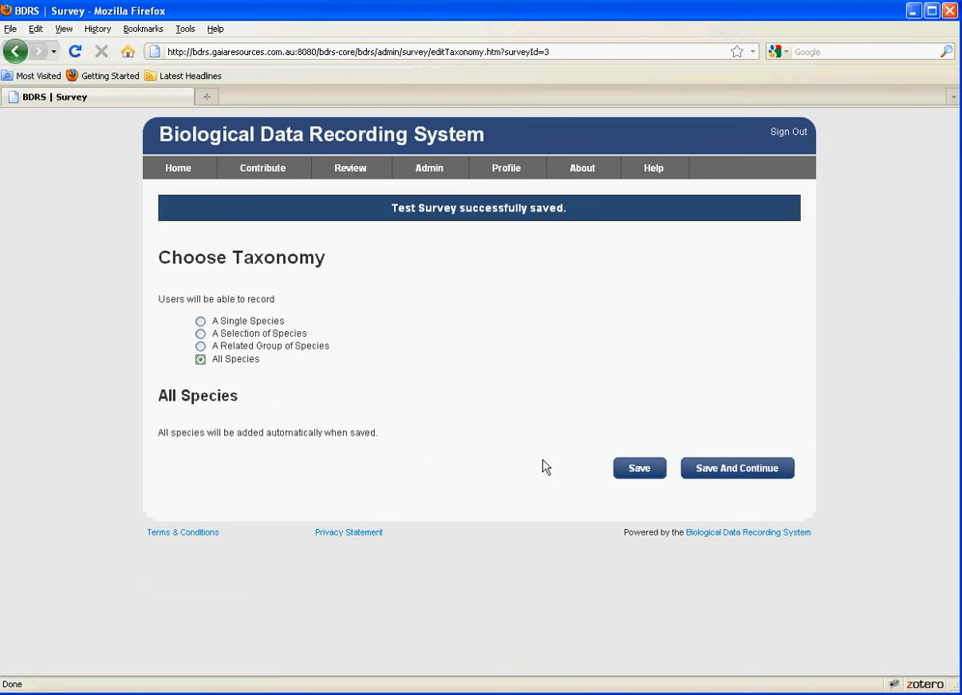
click(728, 470)
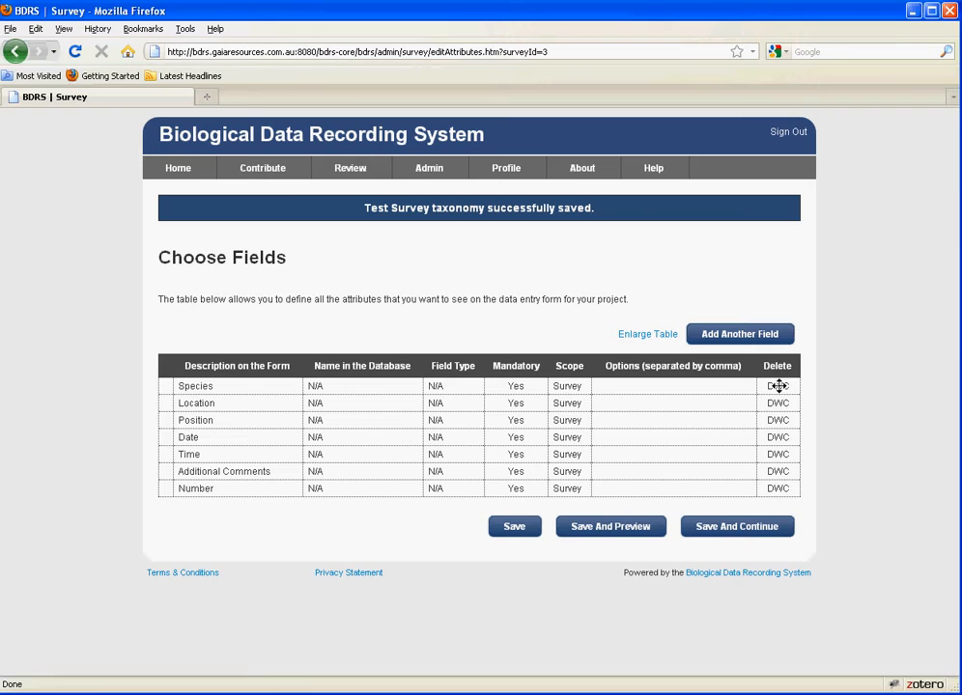
Add a field row described 'What habitat the animal was in' with database name 'habitat'
click(752, 336)
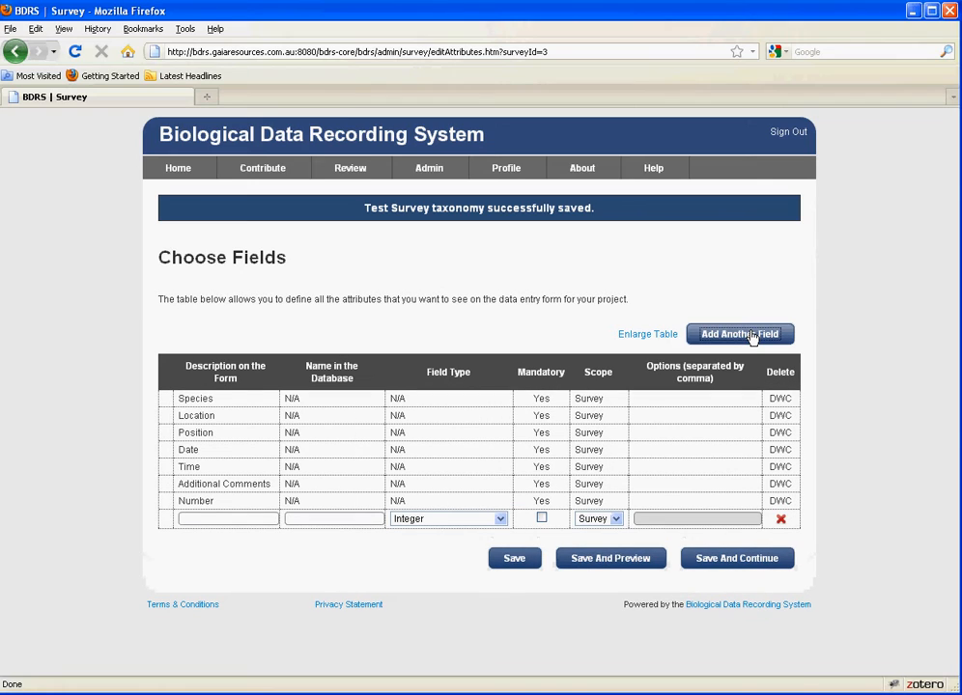
click(257, 521)
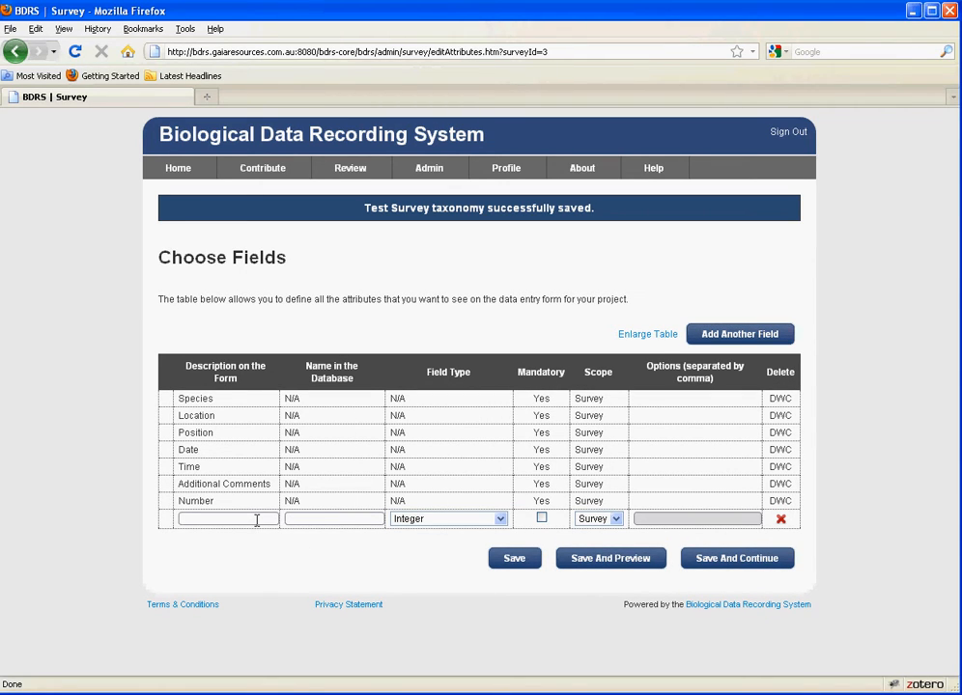
text(A field for habita)
key(BackSpace)
key(BackSpace)
key(BackSpace)
key(BackSpace)
key(BackSpace)
key(BackSpace)
key(BackSpace)
key(BackSpace)
key(BackSpace)
key(BackSpace)
key(BackSpace)
key(BackSpace)
key(BackSpace)
key(BackSpace)
key(BackSpace)
key(BackSpace)
key(BackSpace)
key(BackSpace)
text(What habitat the animal was inhabitat)
key(Tab)
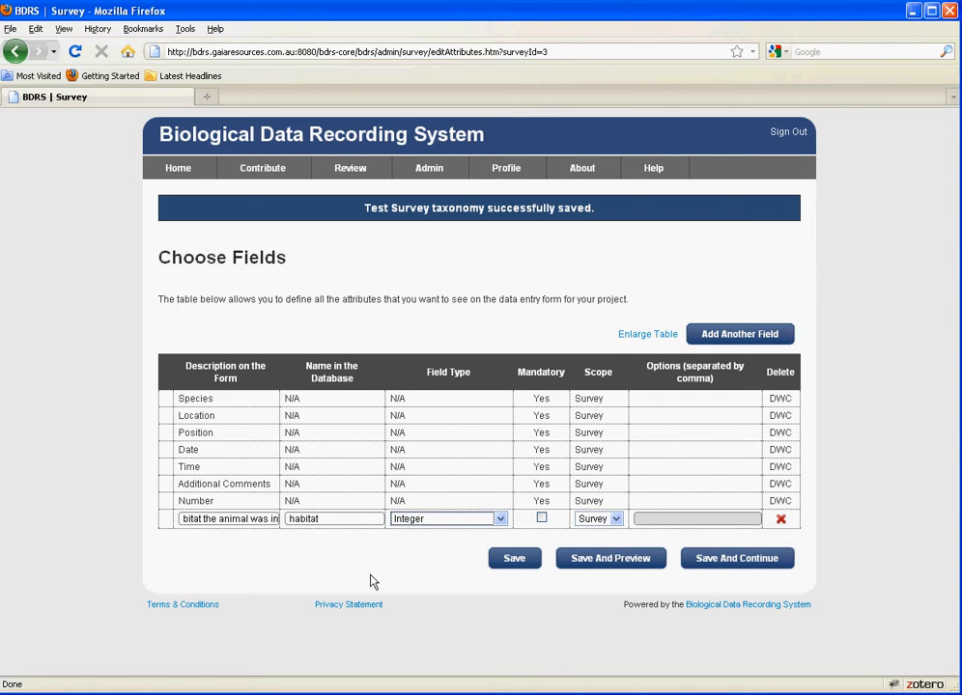
Make habitat a Selection field with options wetland, plain, woodland, and add another field row
click(499, 518)
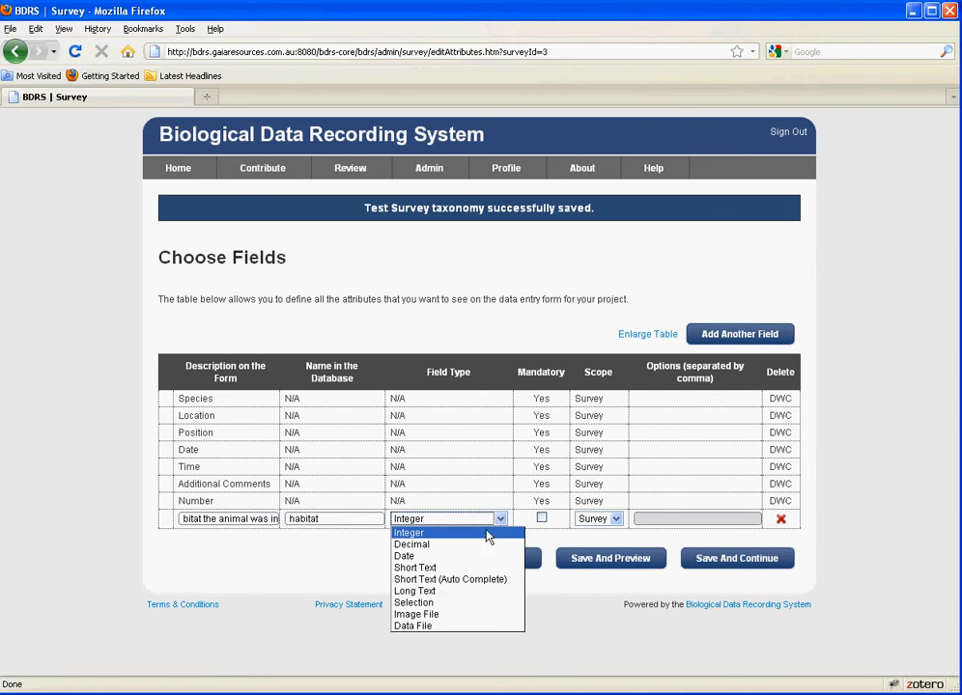
click(472, 603)
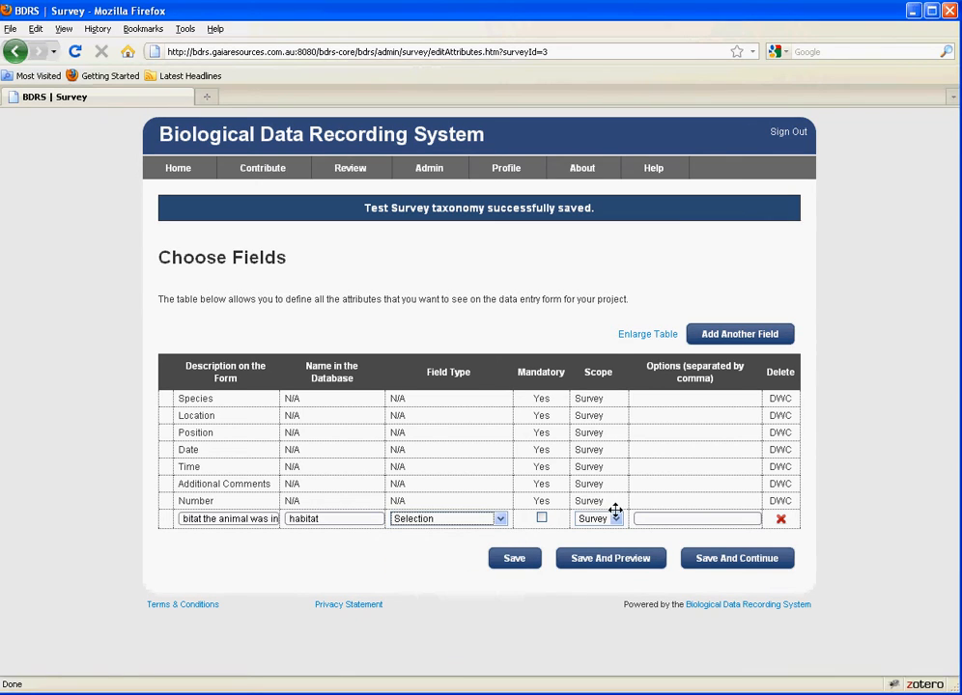
click(671, 520)
text(wetland,)
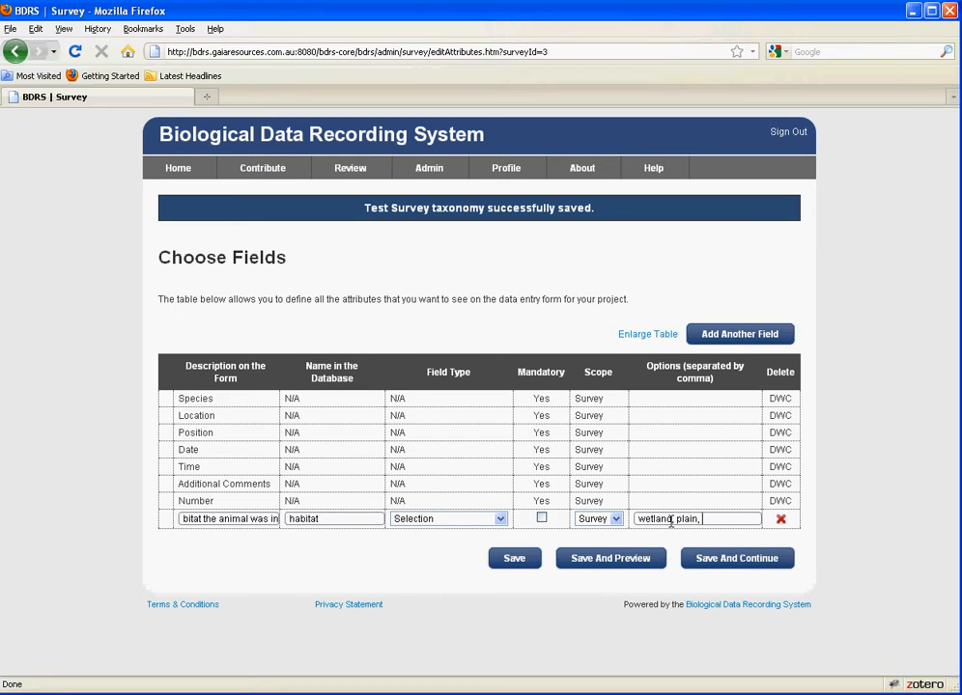
text(plain, woodland)
click(736, 333)
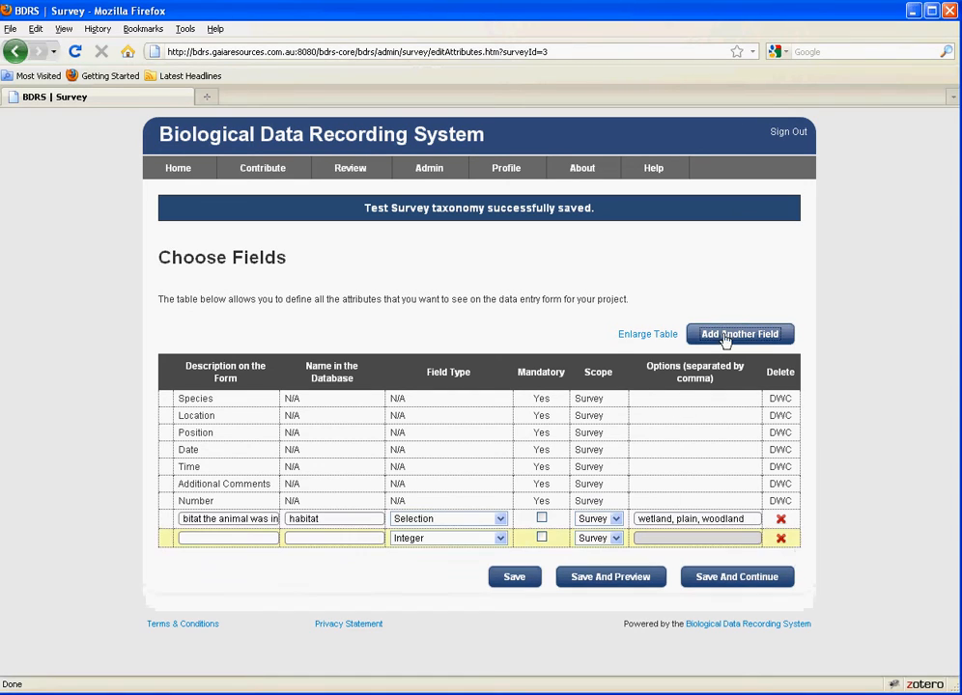
click(246, 538)
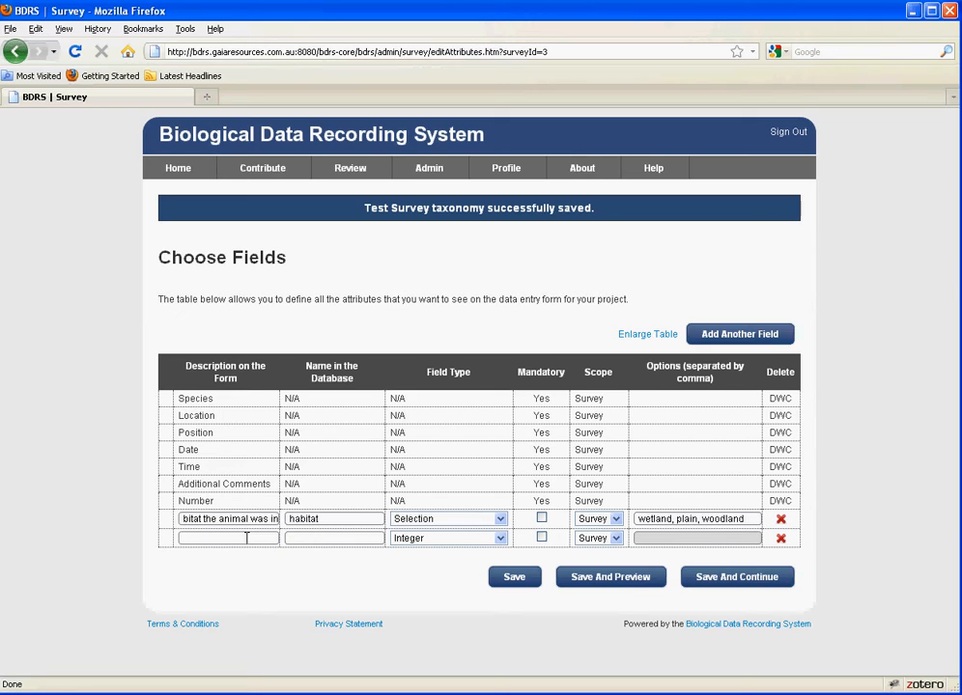
Describe the new field 'Length of bill' with database name 'lengthbill' and Integer type
text(ength)
key(Tab)
text(lengthbill)
key(Tab)
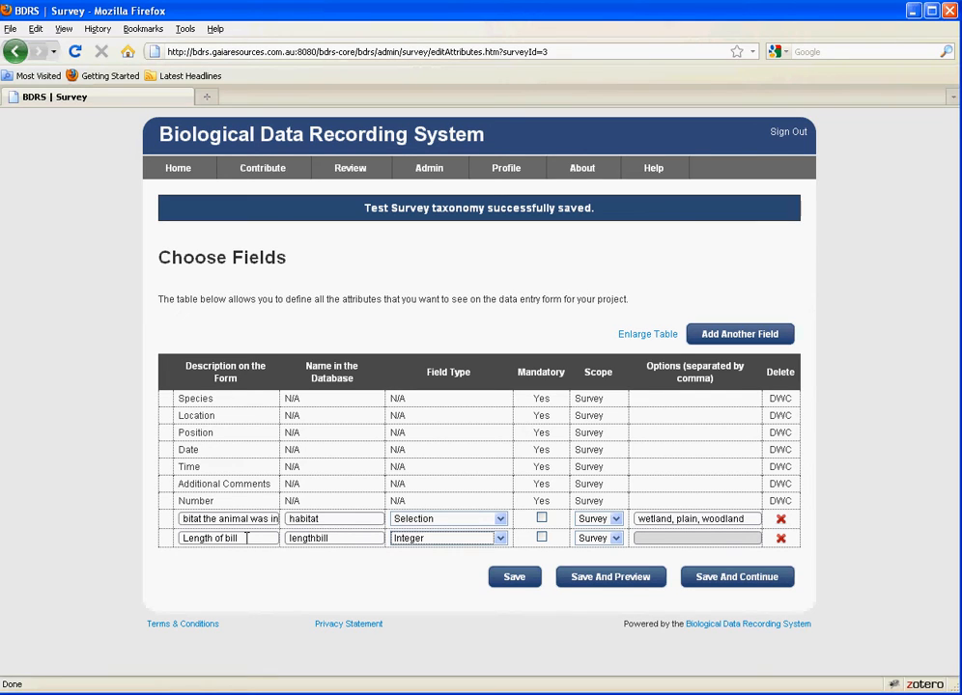
Set the habitat and bill-length fields' scope to Record, then save and preview the form
click(616, 519)
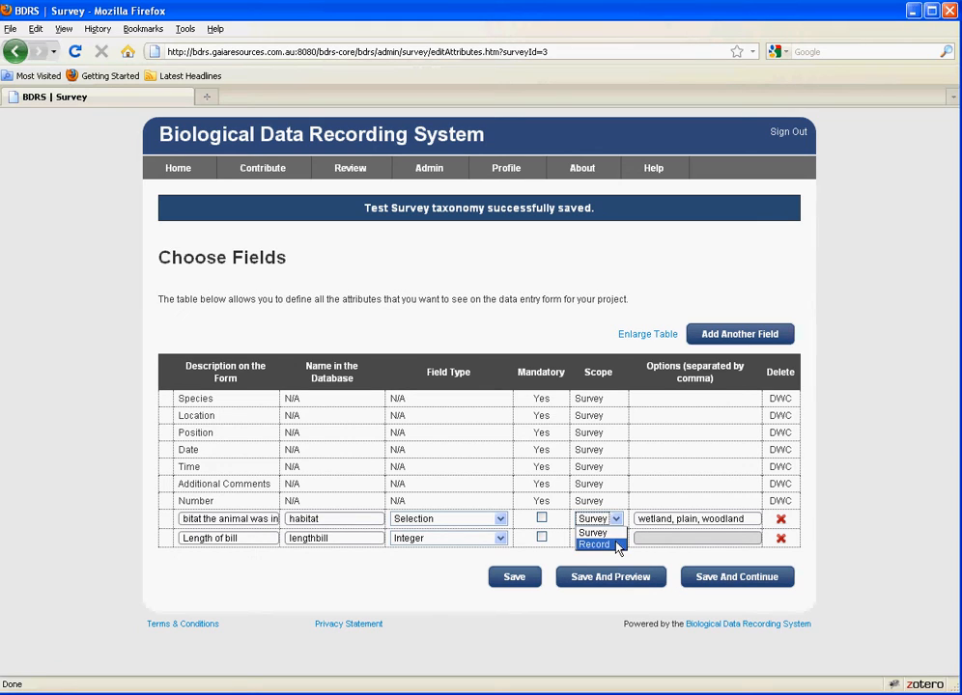
click(618, 547)
click(616, 538)
click(604, 567)
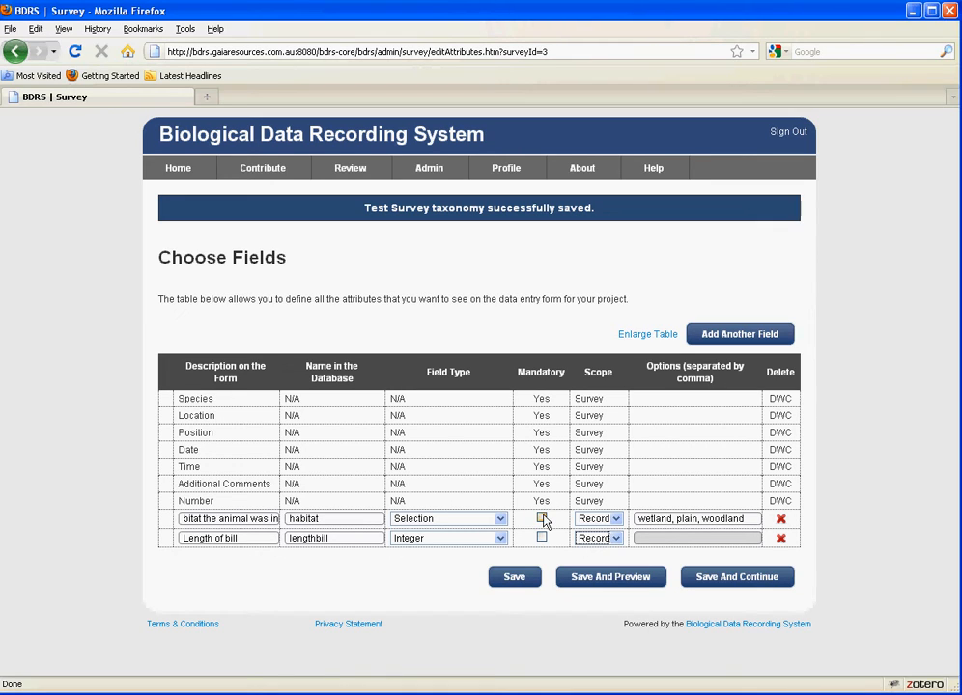
click(618, 578)
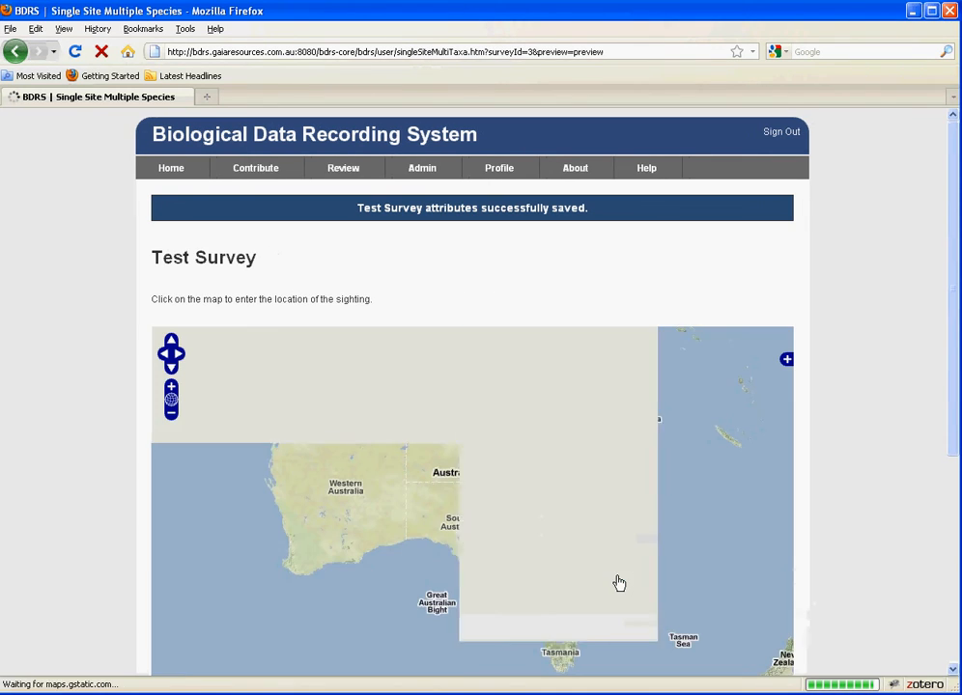
Add a sighting row in the preview and test its species, number, habitat and bill-length cells
scroll(841, 448, down, 3)
scroll(840, 449, down, 3)
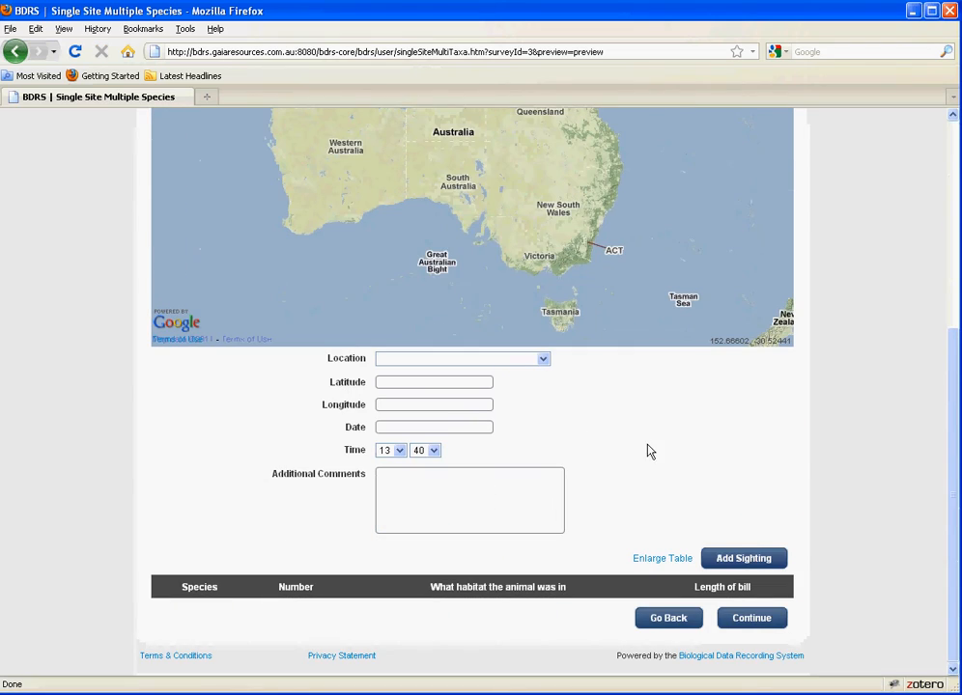
click(747, 561)
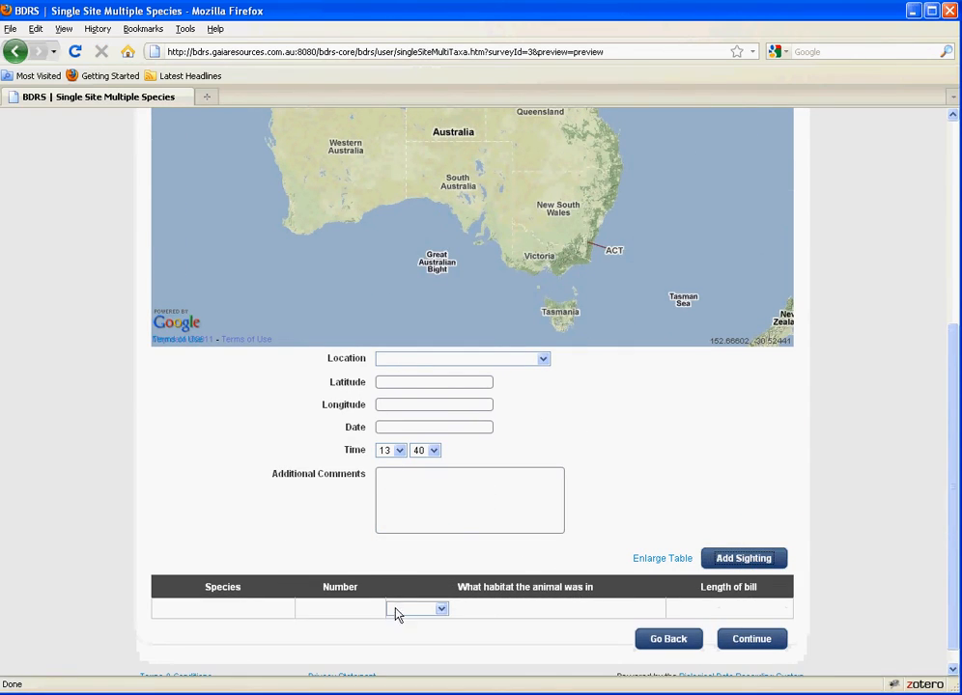
click(208, 612)
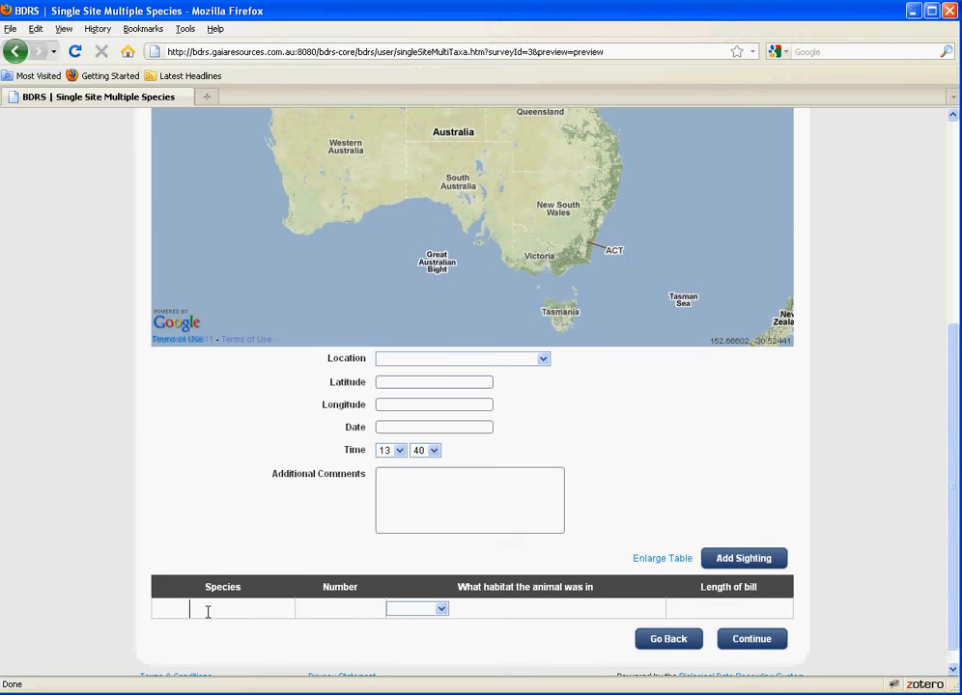
click(340, 611)
click(444, 611)
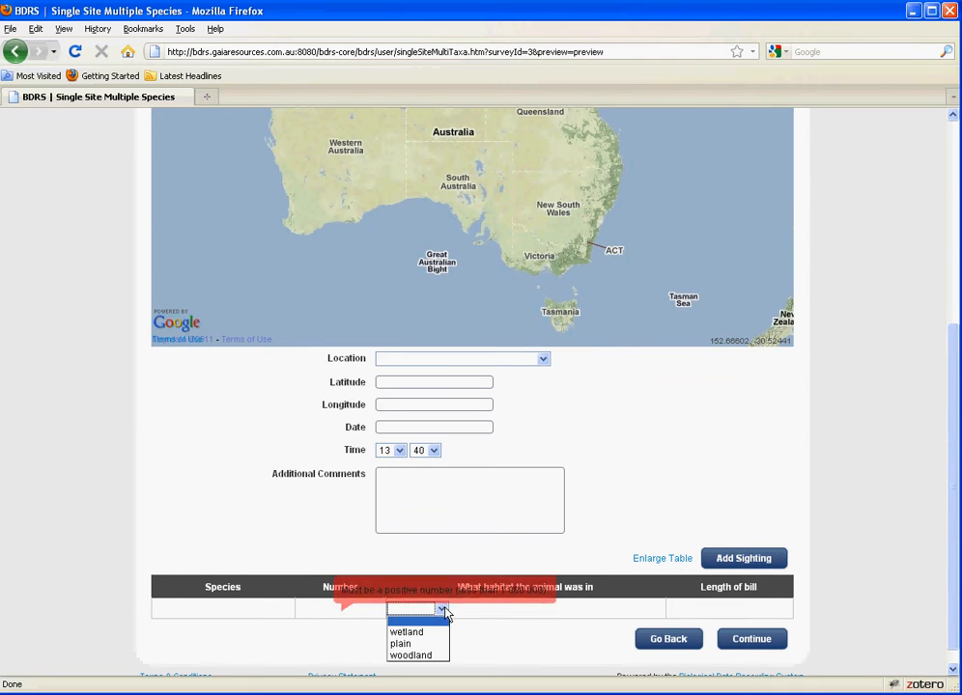
click(738, 608)
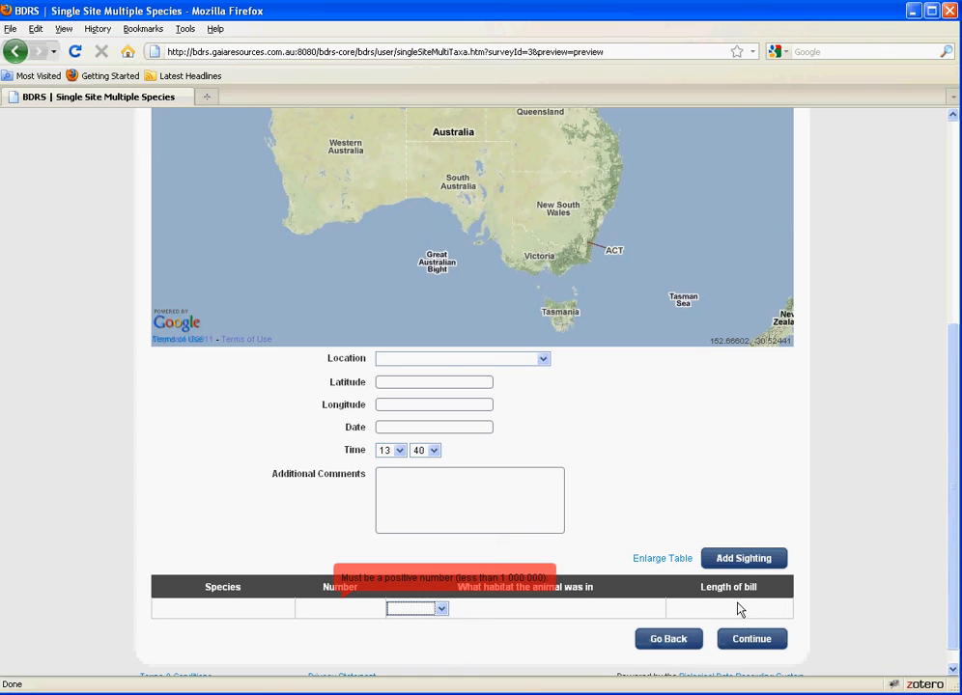
click(736, 609)
scroll(676, 627, down, 1)
Return to the field definitions and save them, continuing to project locations
click(672, 621)
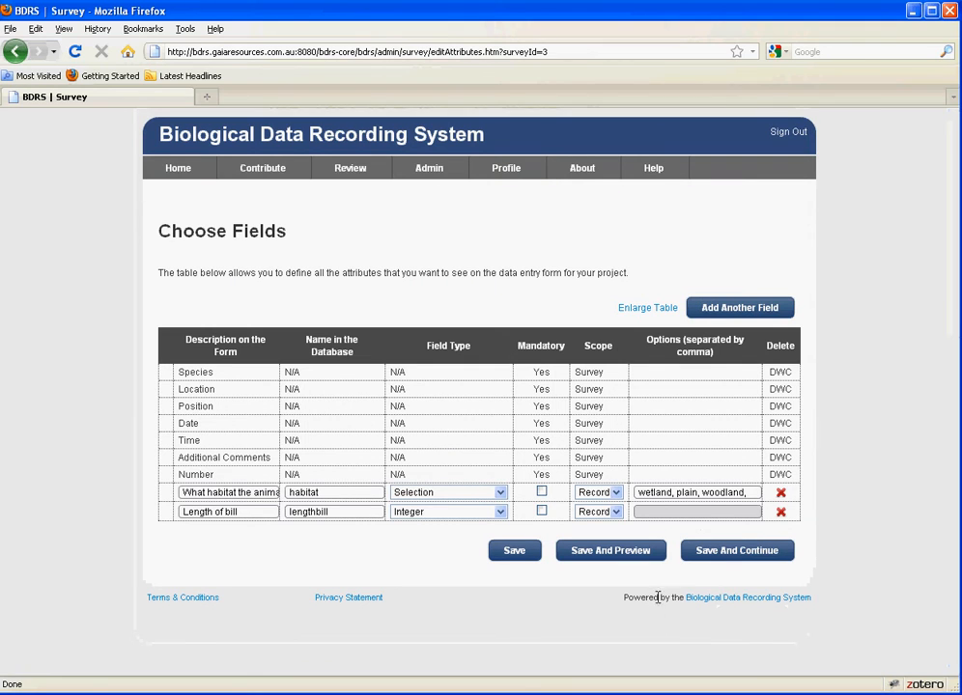
click(718, 557)
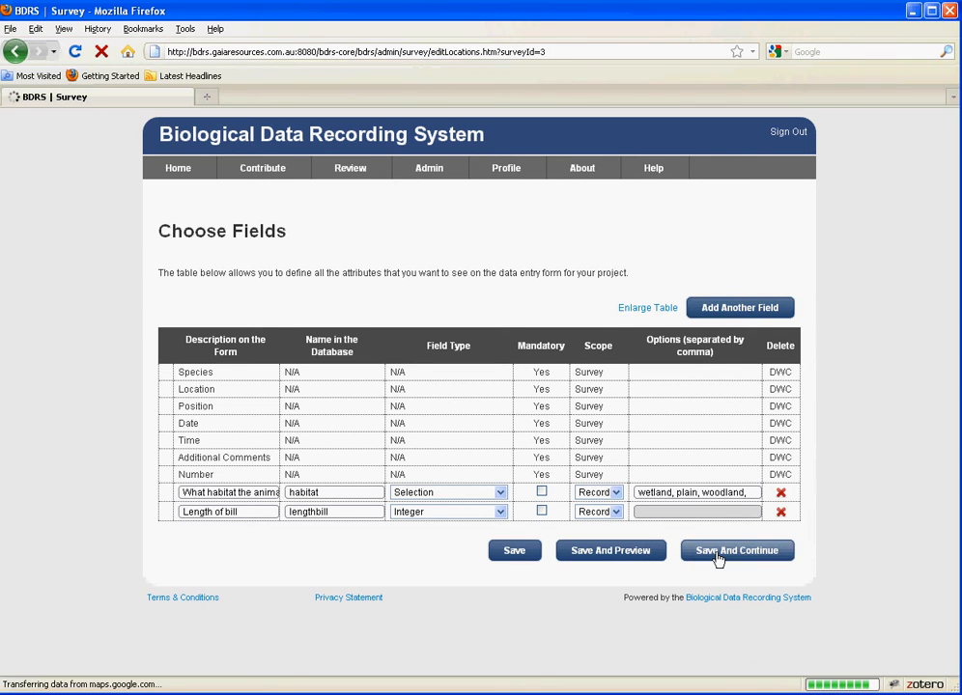
scroll(872, 398, down, 3)
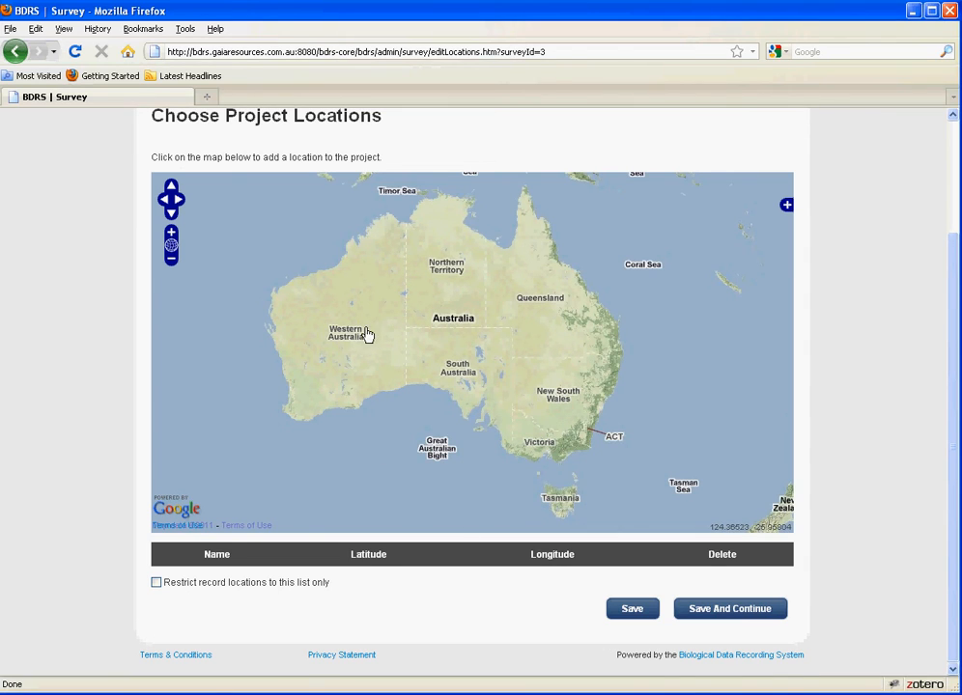
Add trial locations in WA, SA and NT, delete all three, and save with none
click(320, 315)
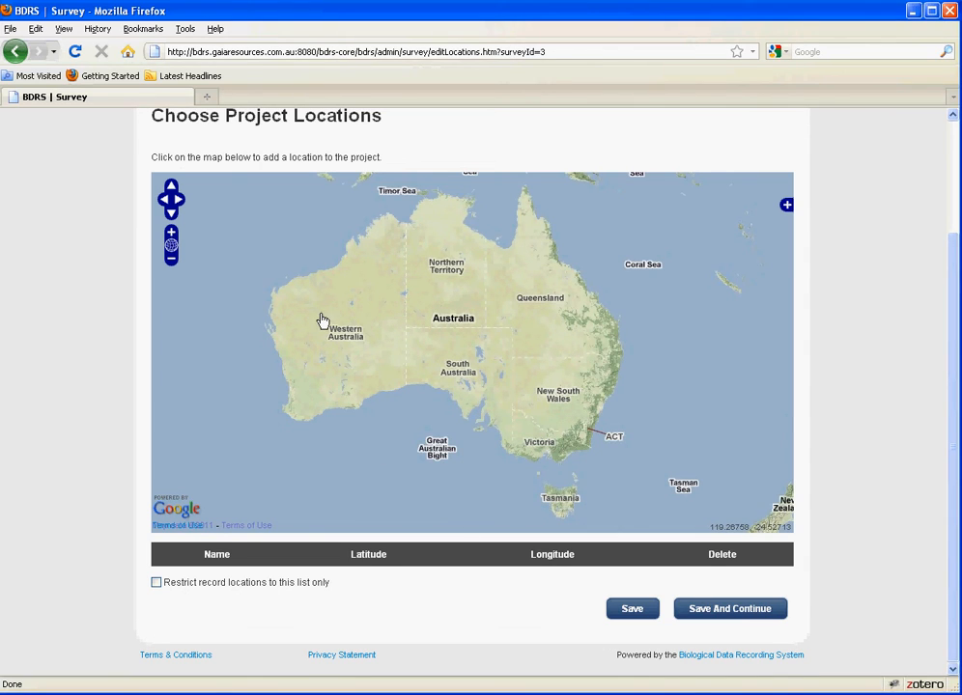
click(399, 368)
click(479, 306)
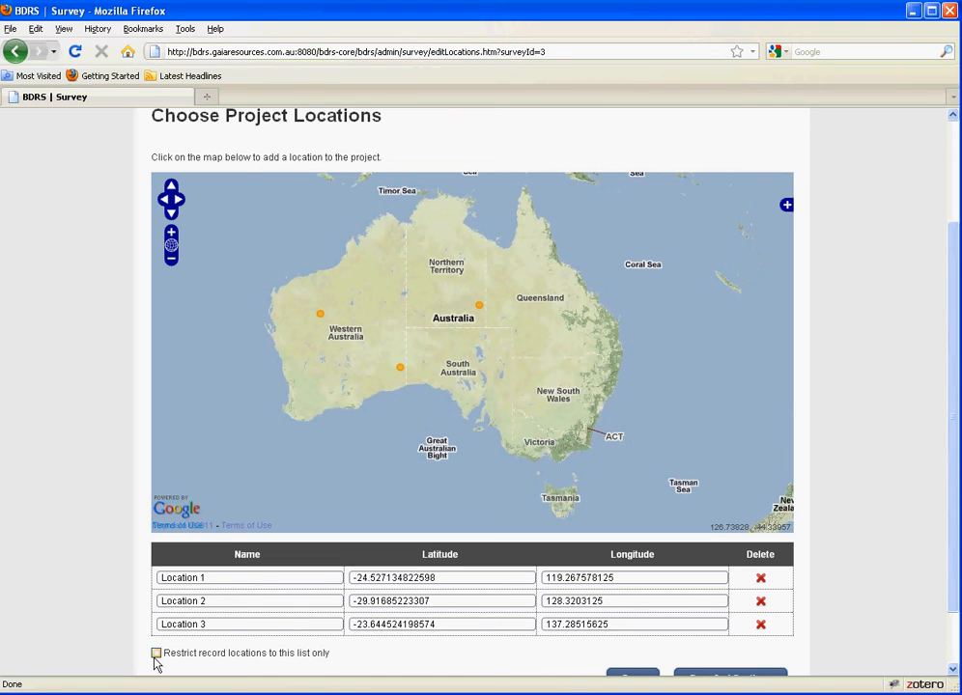
click(761, 626)
click(762, 601)
click(761, 580)
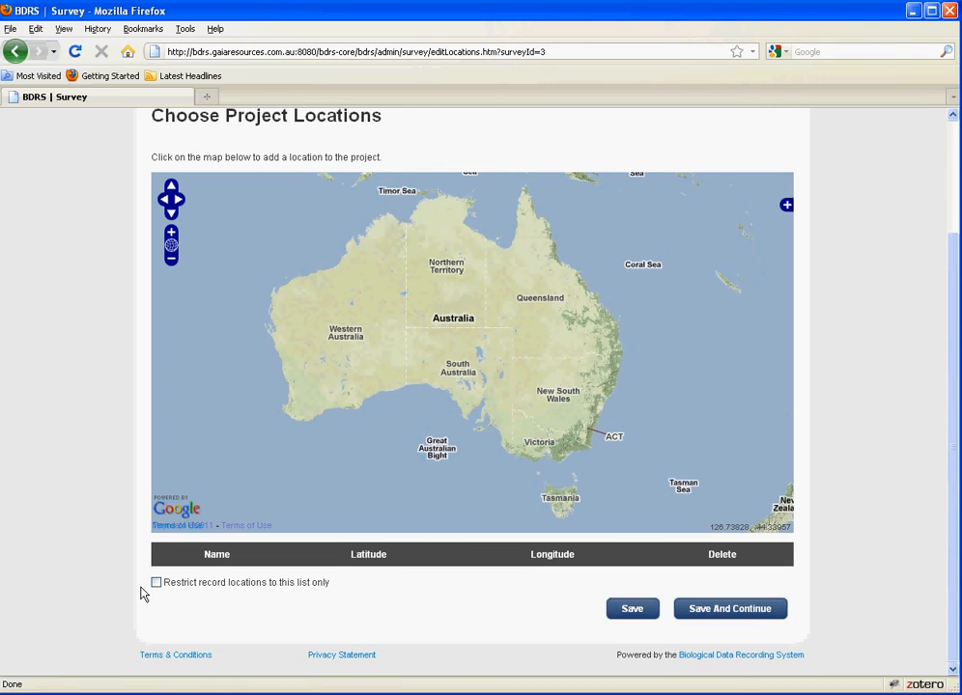
click(724, 610)
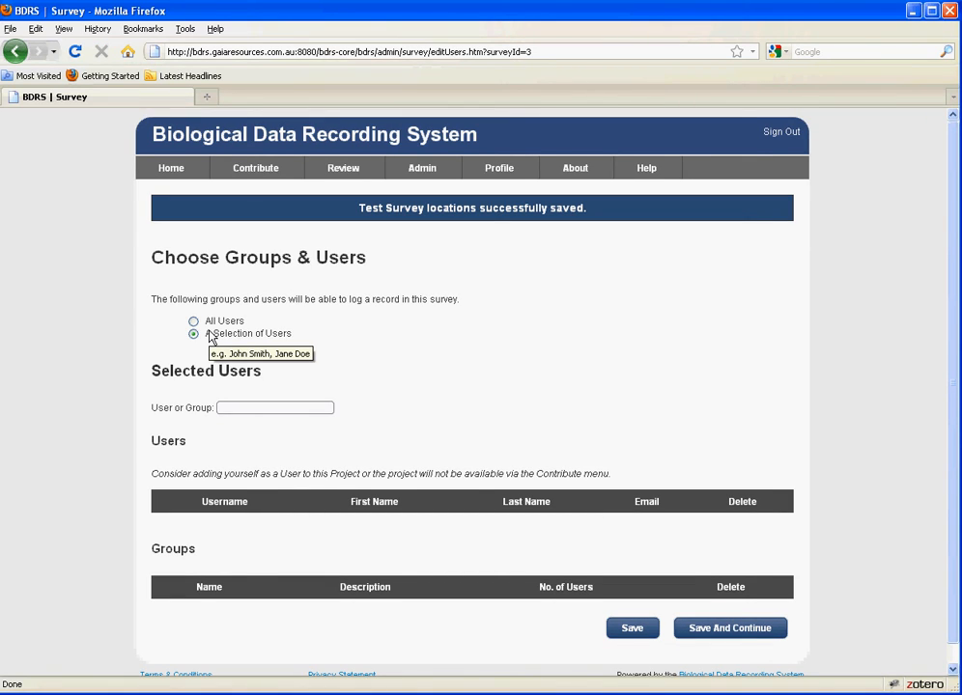
Grant All Users access after briefly trying a user search, and save the setting
click(194, 320)
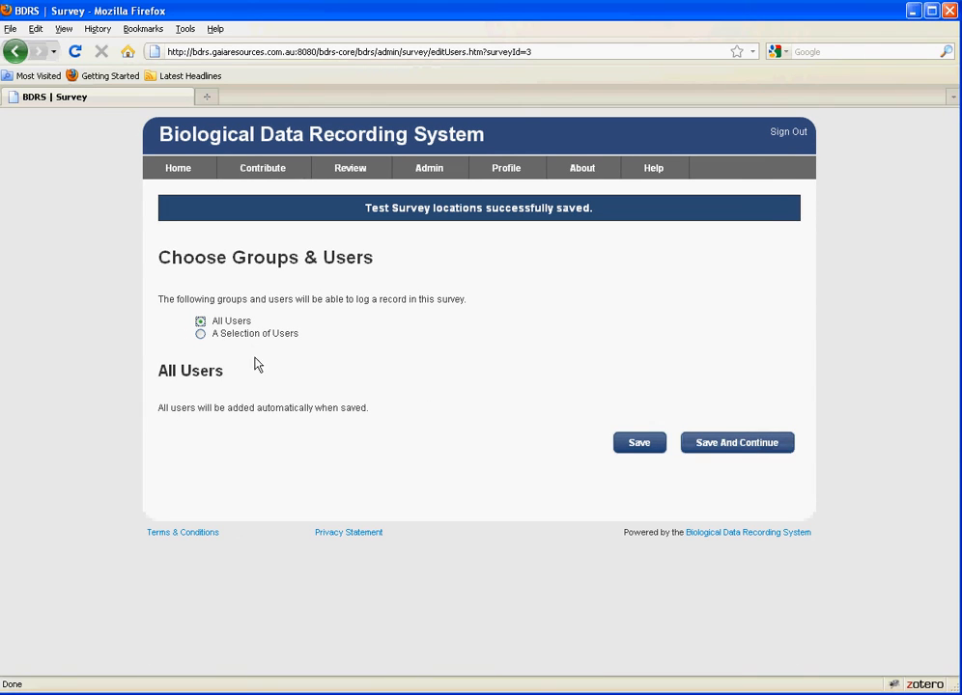
click(199, 334)
click(240, 409)
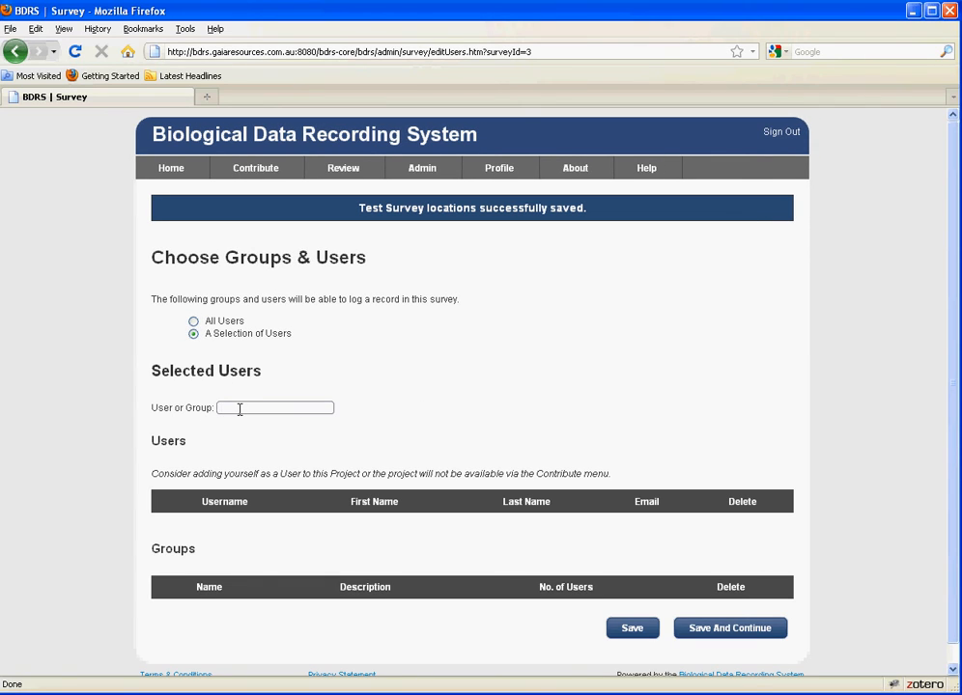
text(user)
key(BackSpace)
key(BackSpace)
key(BackSpace)
key(BackSpace)
click(193, 321)
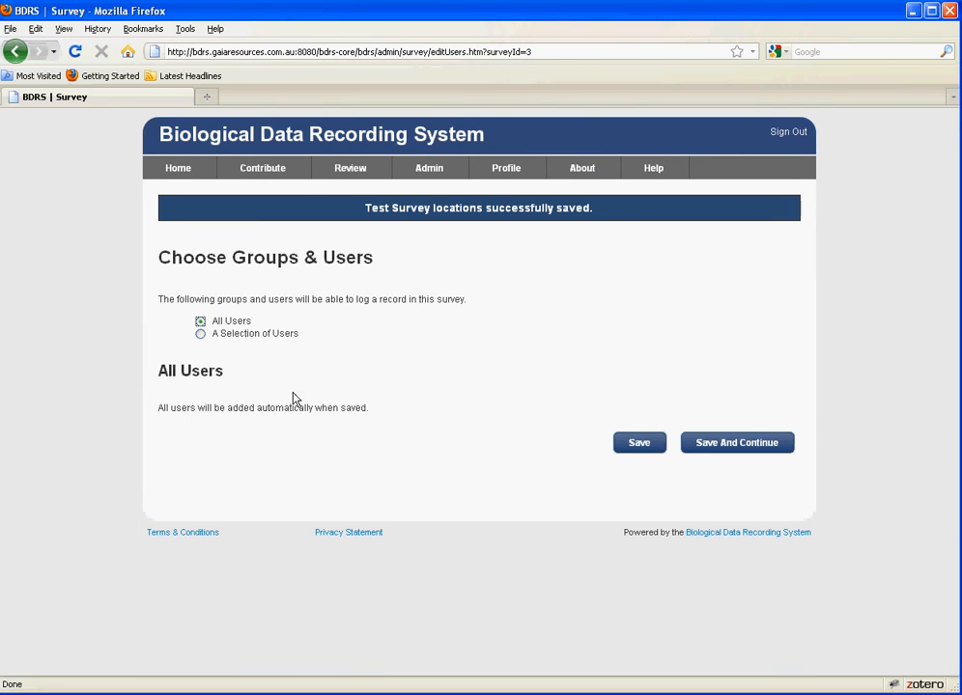
click(727, 446)
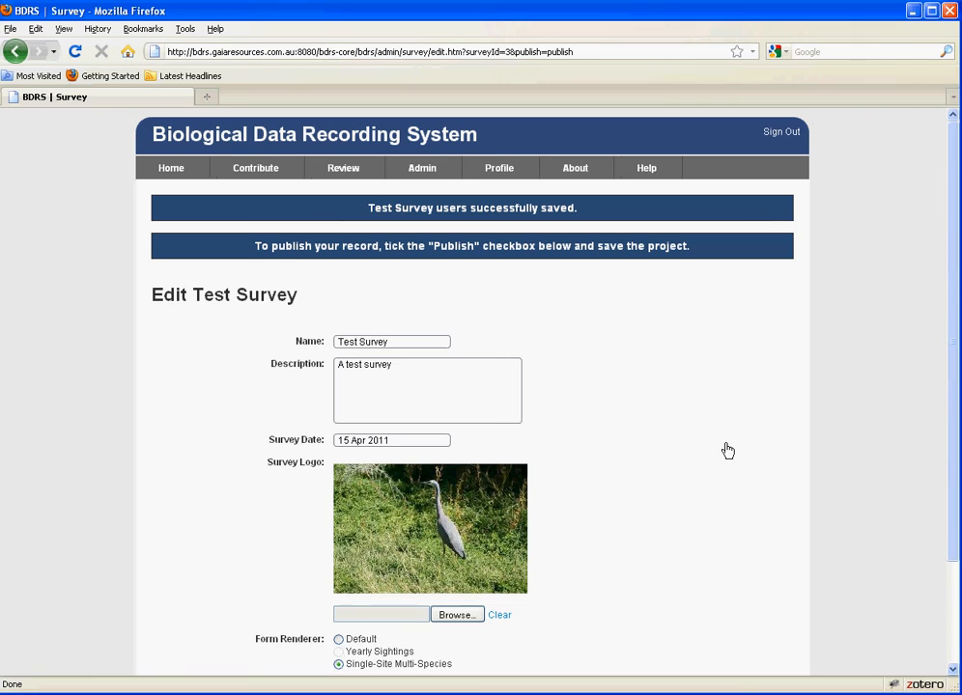
Tick the Publish box on the Edit Test Survey page and save, listing it dated 15 Apr 2011
scroll(728, 451, down, 2)
scroll(727, 451, down, 1)
scroll(725, 451, up, 2)
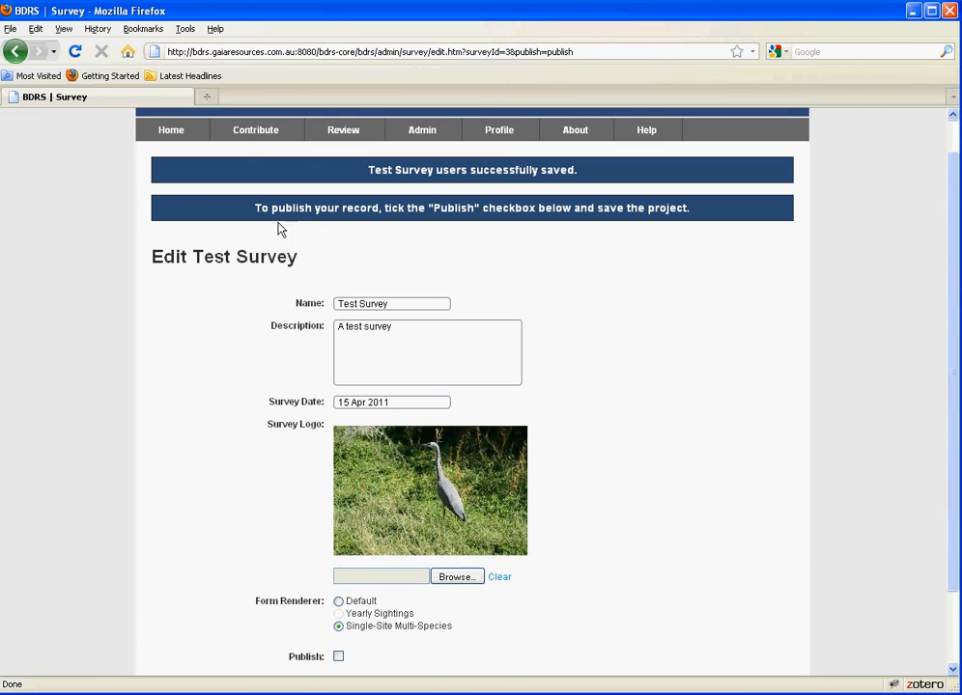
drag(251, 216, 711, 217)
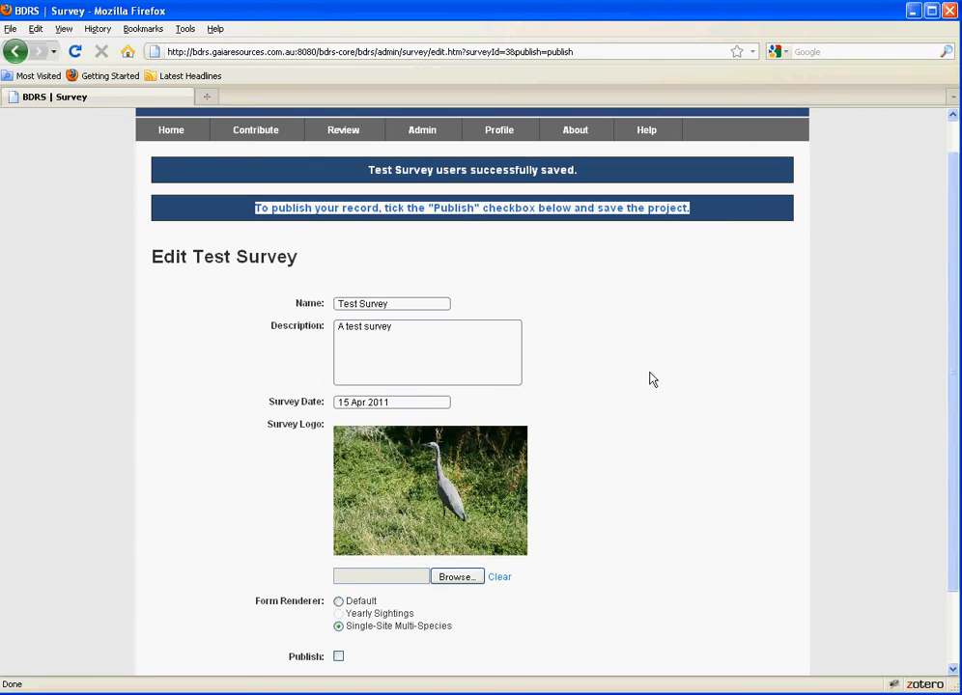
scroll(648, 383, down, 2)
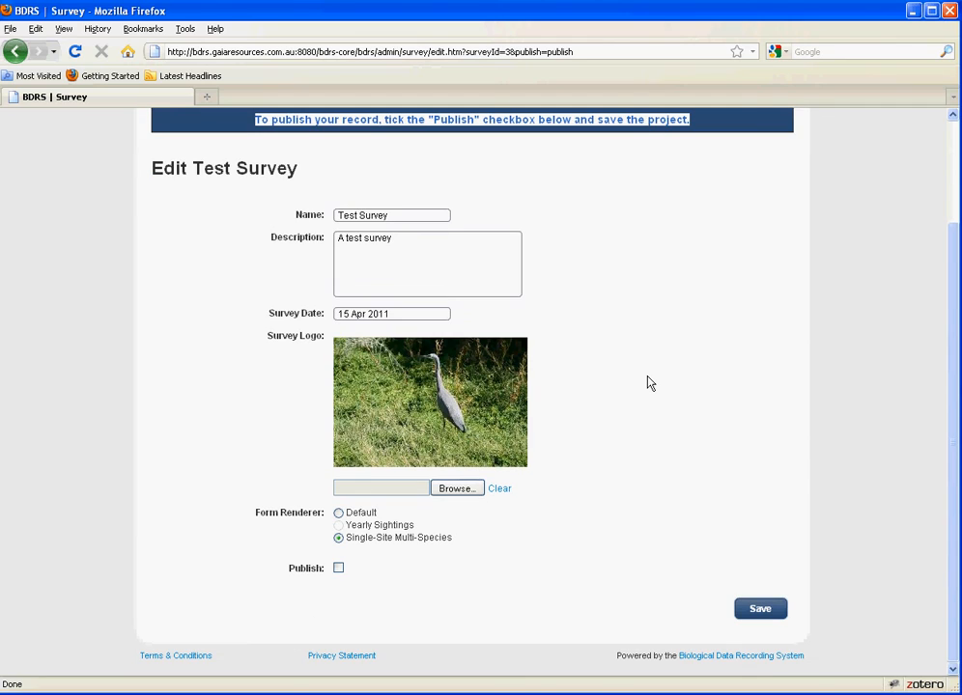
click(338, 569)
click(761, 609)
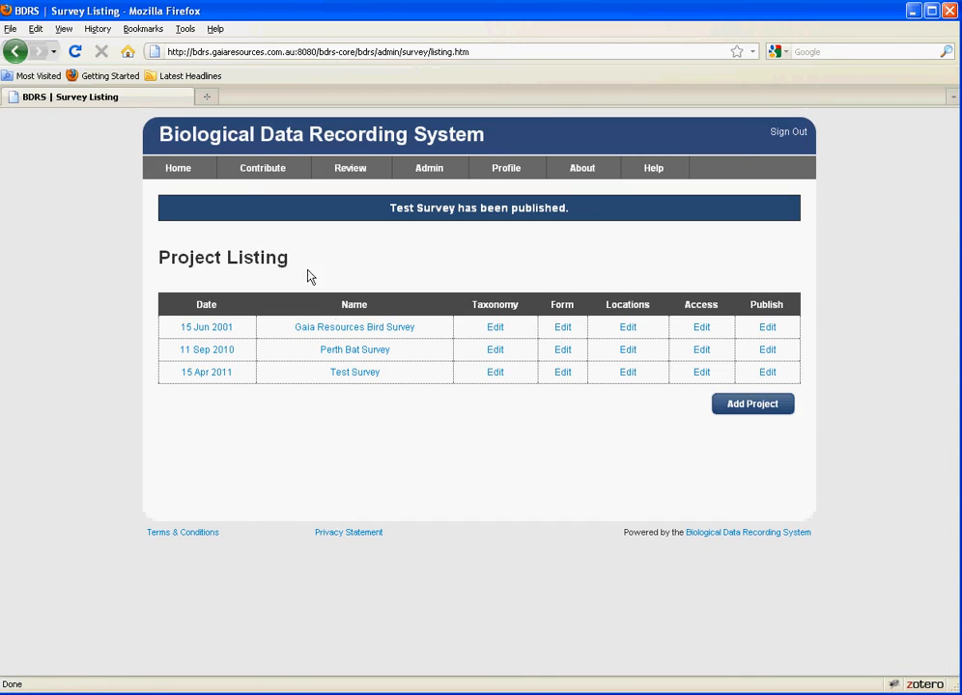
After checking the Contribute menu, reopen Test Survey and untick its Publish box to unpublish it
mouse_move(265, 180)
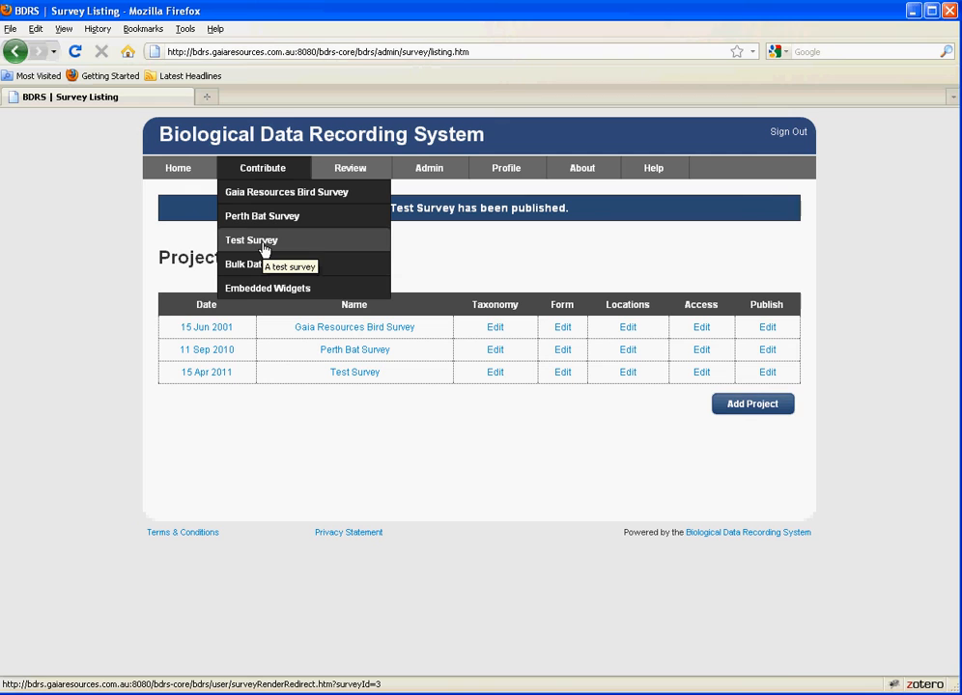
click(363, 377)
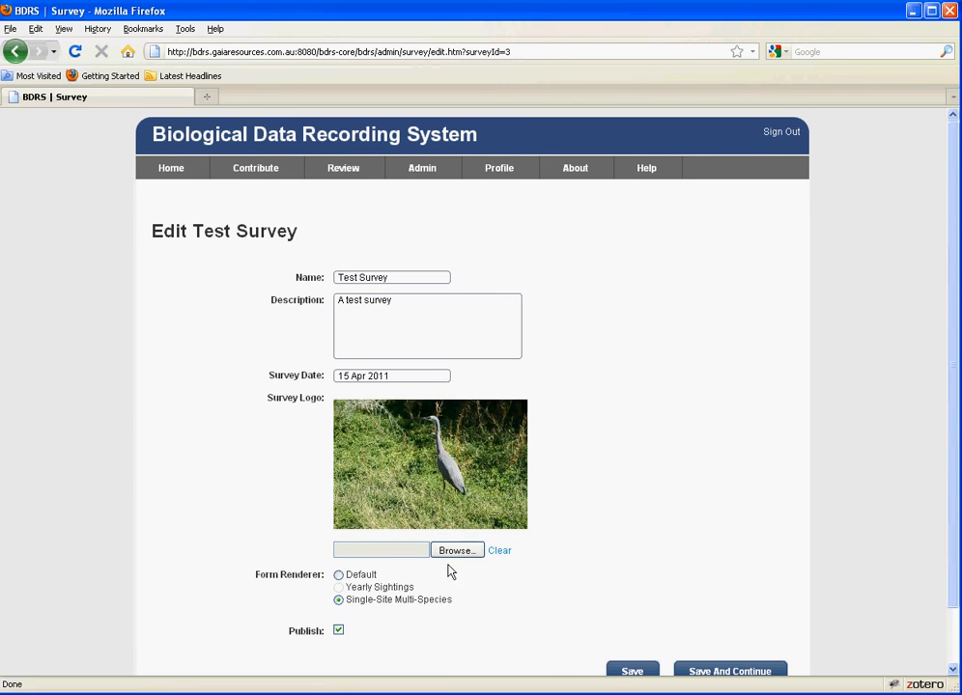
click(339, 632)
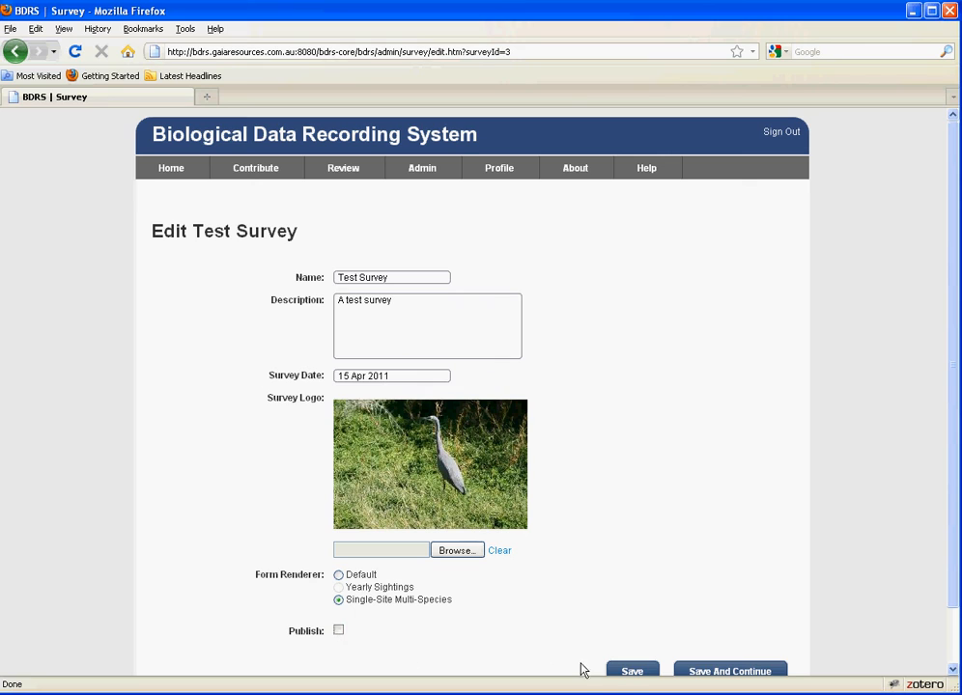
click(632, 673)
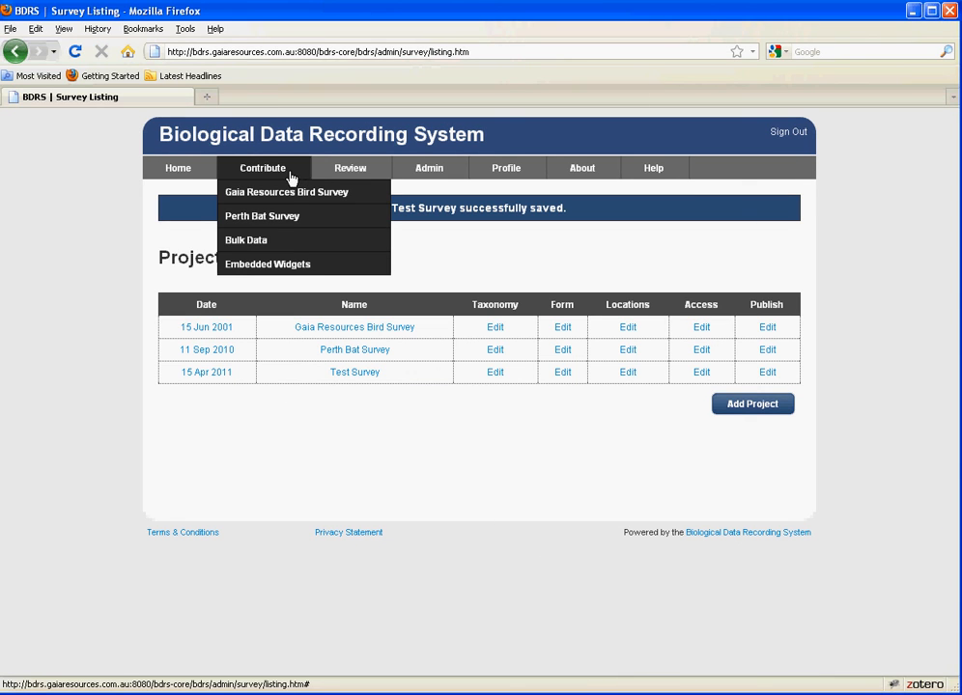